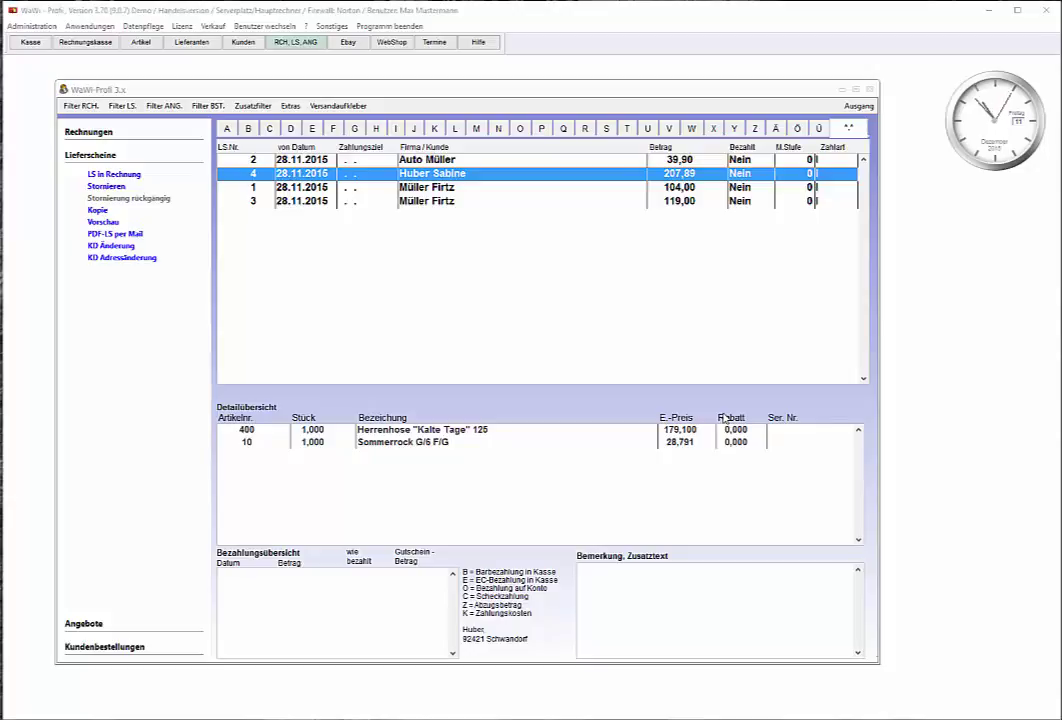
Step: Leave the delivery note overview and view the A4 invoice and delivery note report layout in the report designer, closing it again
click(858, 106)
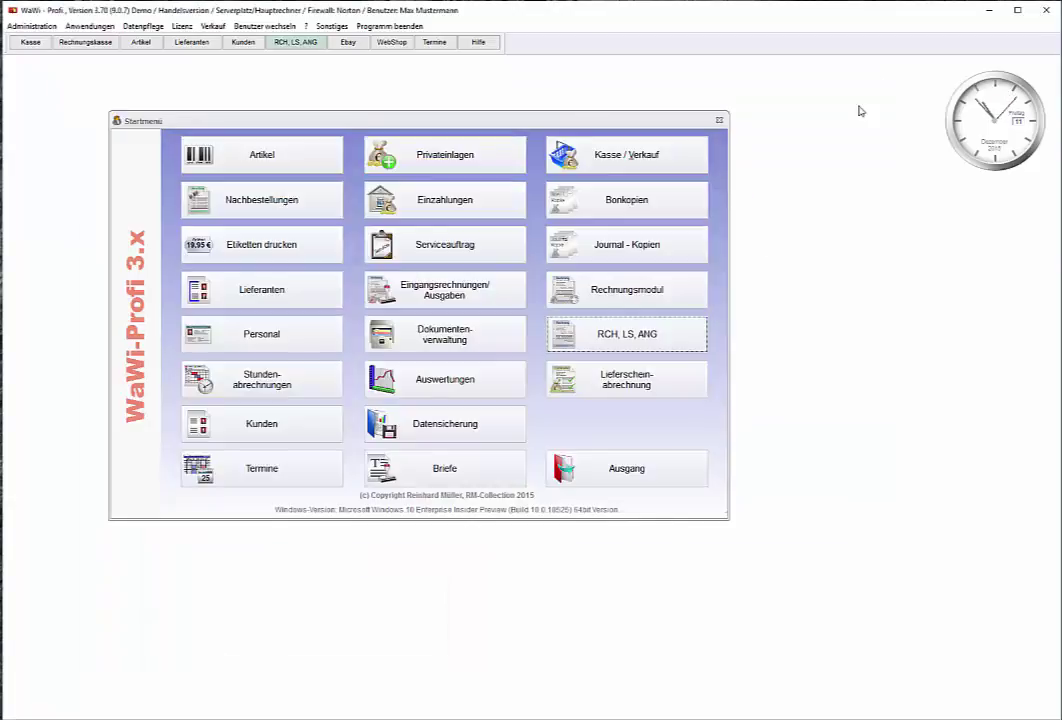
click(307, 26)
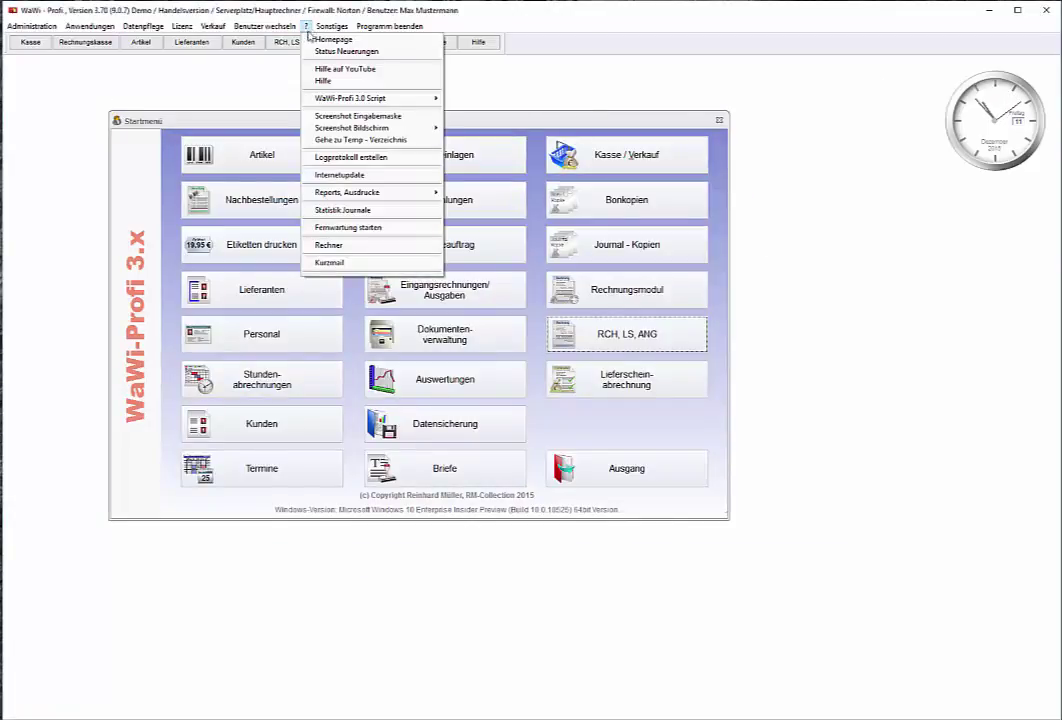
mouse_move(355, 197)
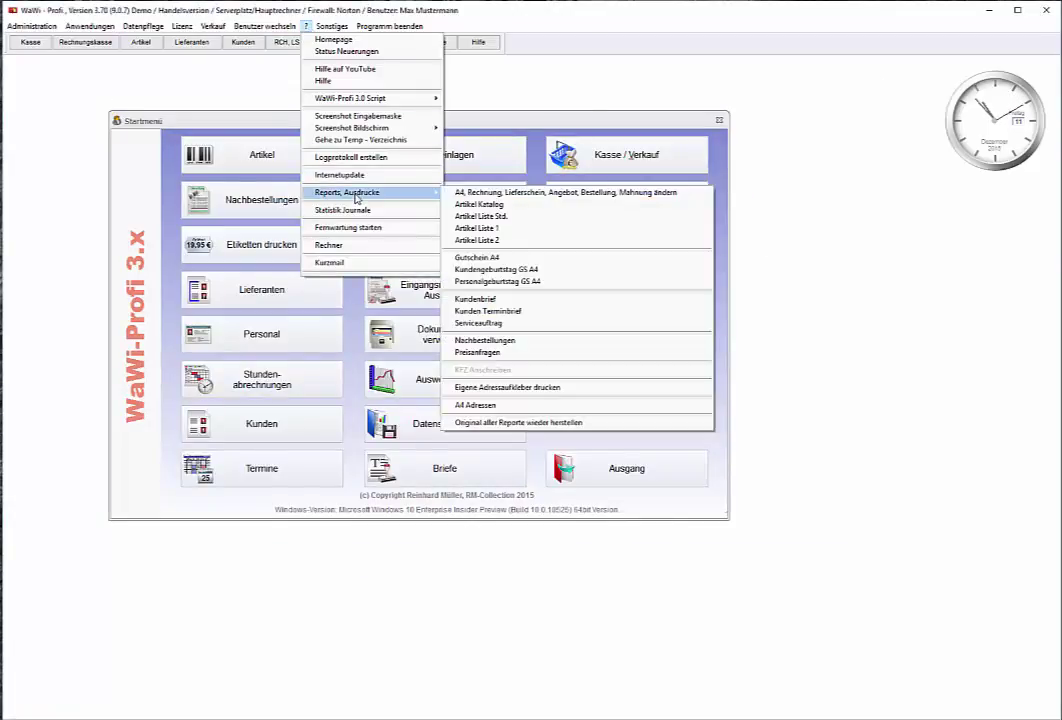
click(516, 195)
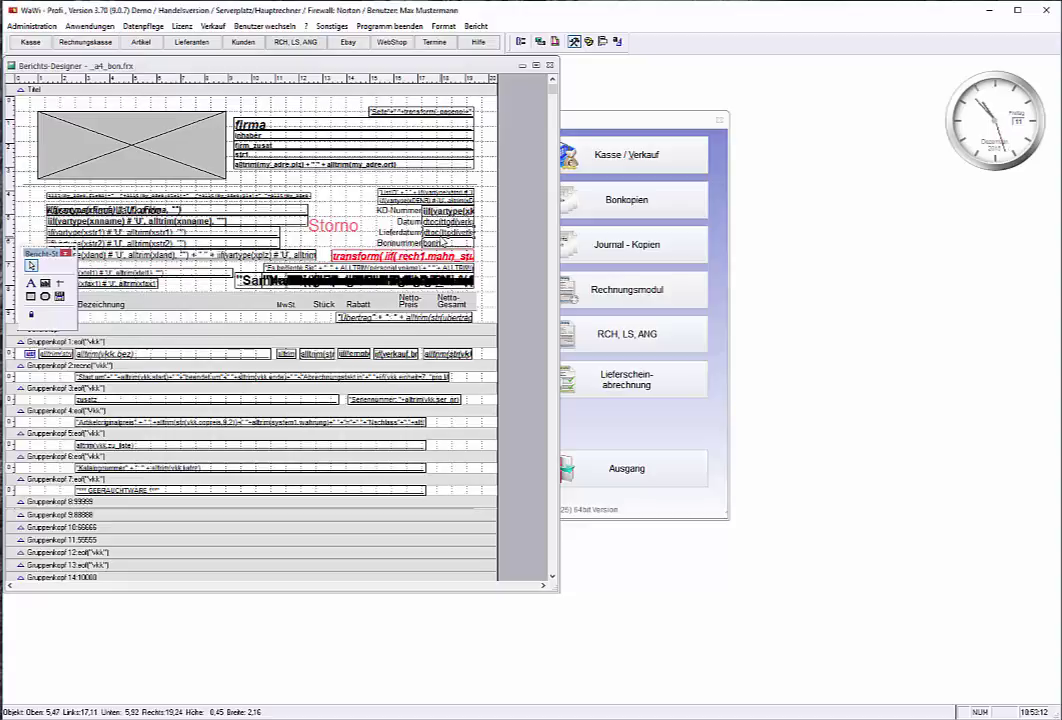
click(550, 67)
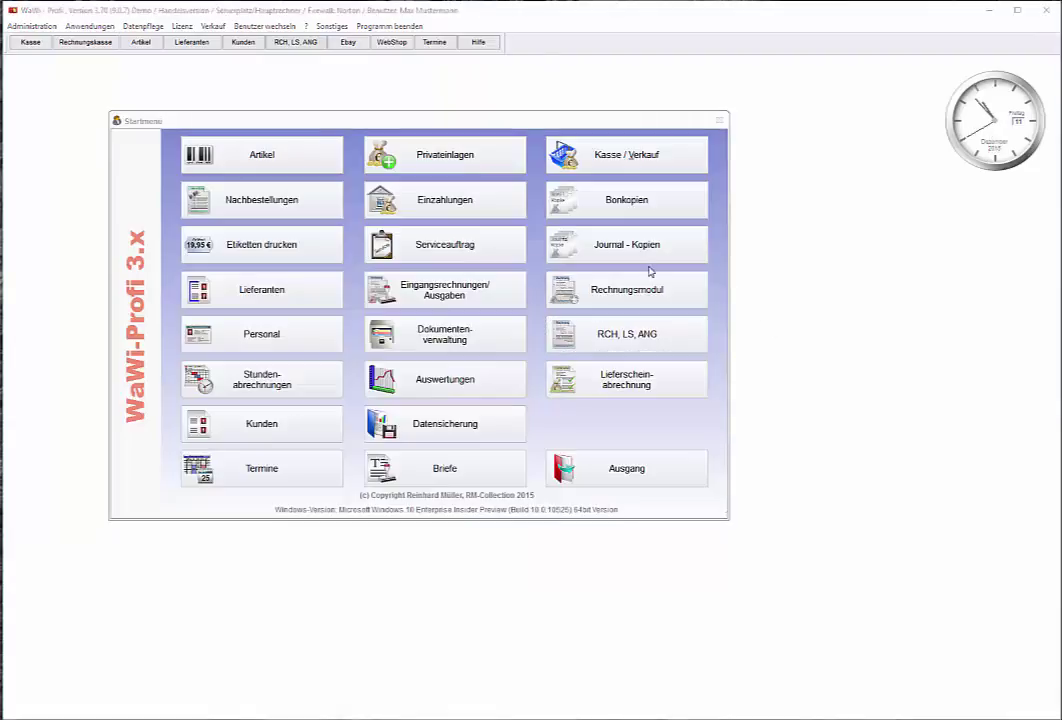
Step: Open the RCH, LS, ANG overview and preview invoice 5 in an enlarged window to check its Lieferdatum, then close the preview
click(648, 320)
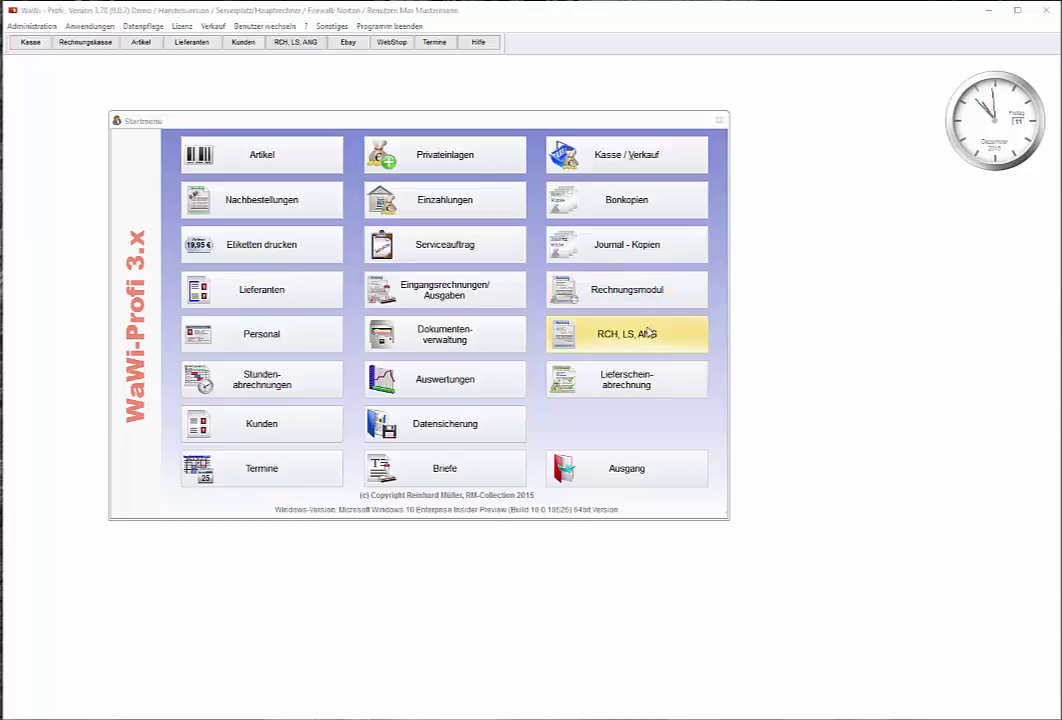
click(648, 341)
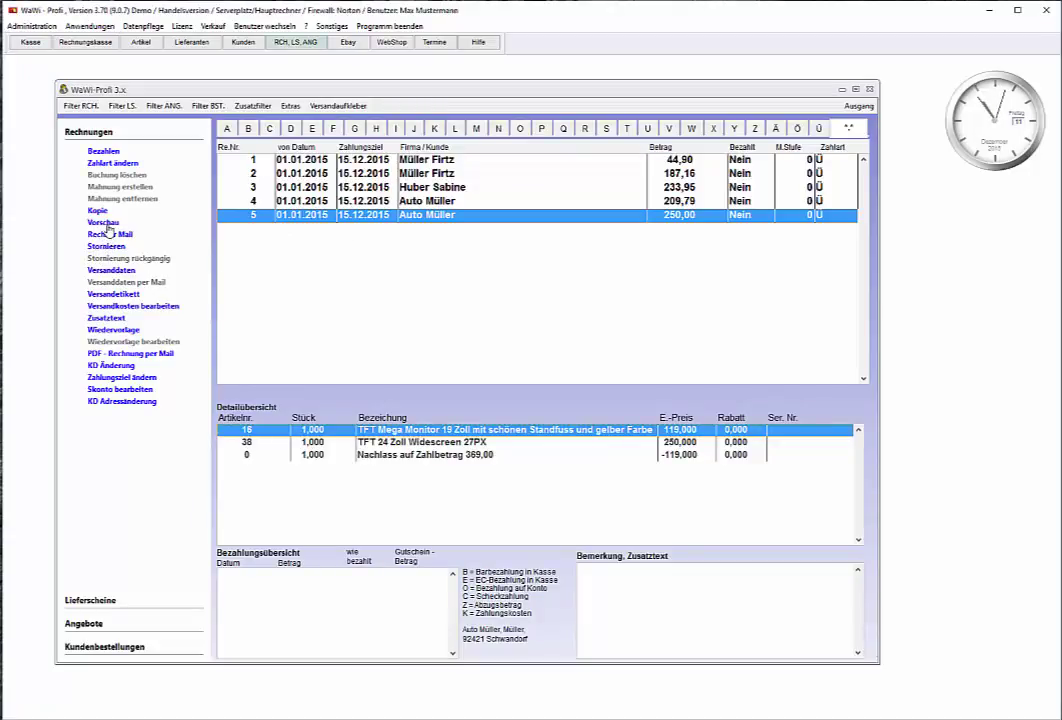
click(106, 224)
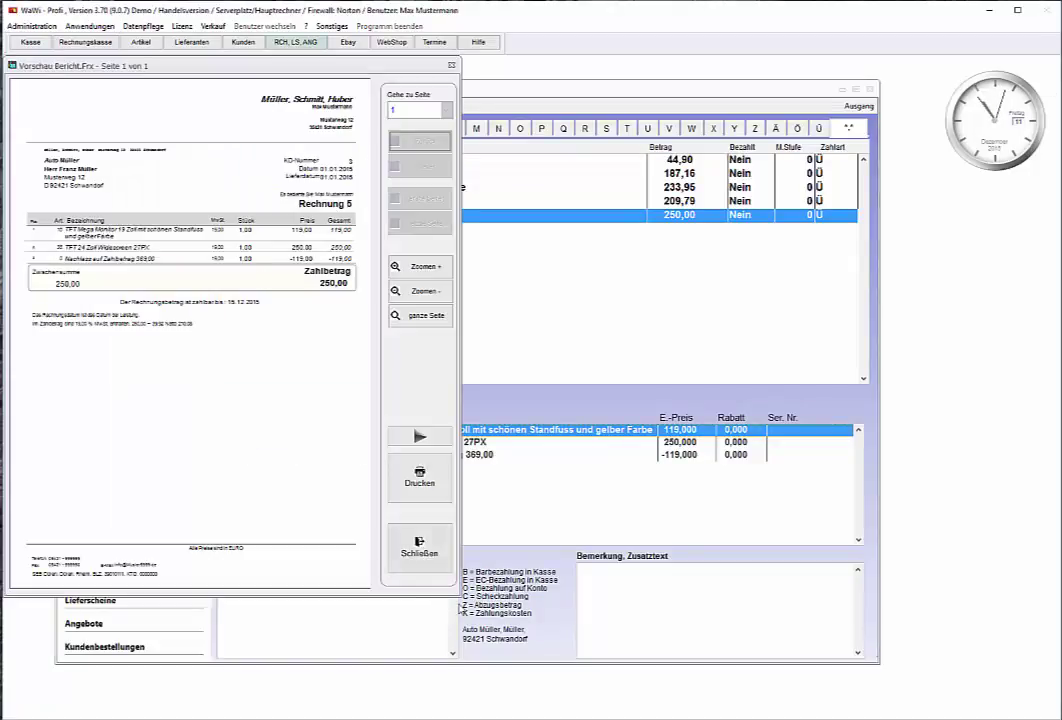
drag(457, 595, 486, 712)
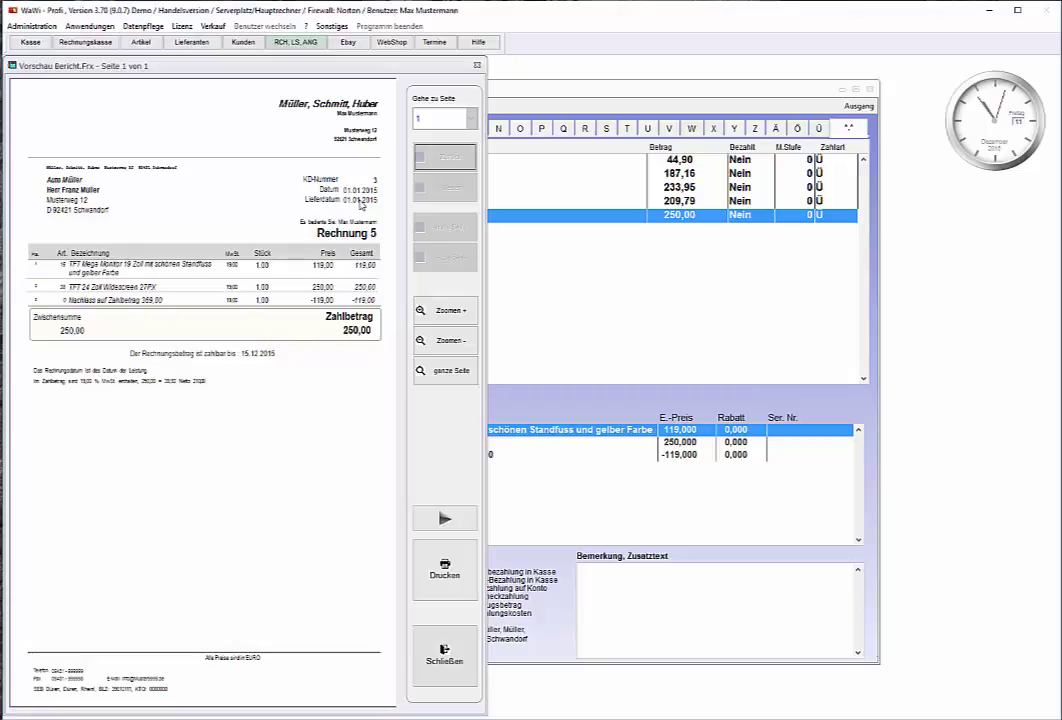
click(447, 655)
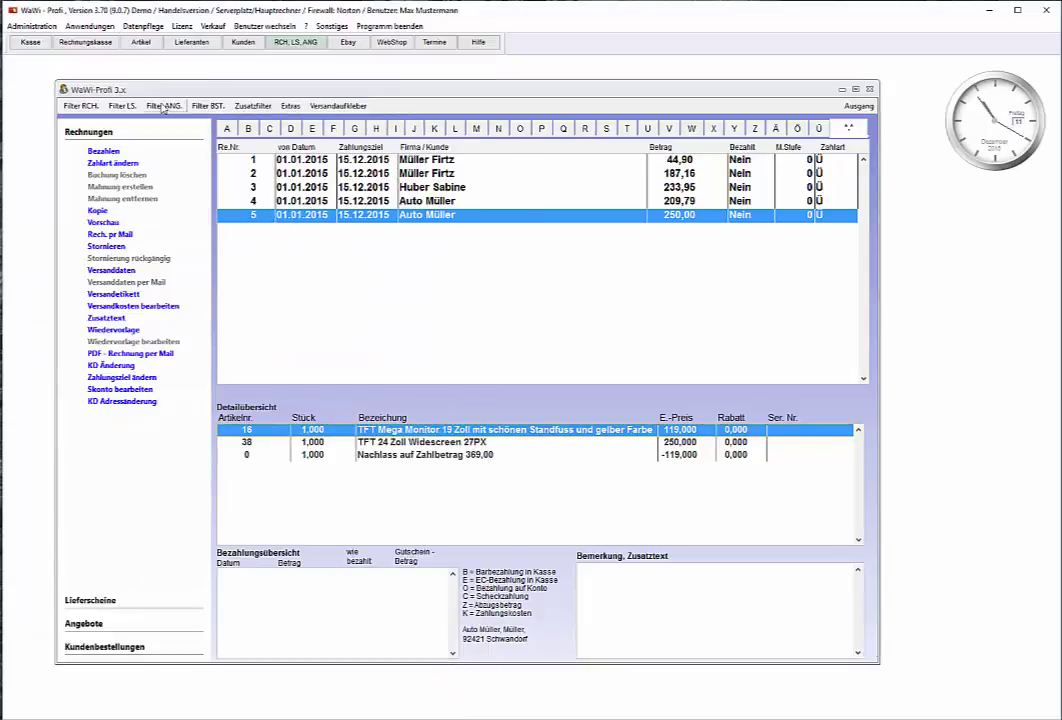
Step: List the delivery notes and convert delivery note 3 into an invoice with payment type Überweisung and no shipping or Nachnahme fee
click(118, 105)
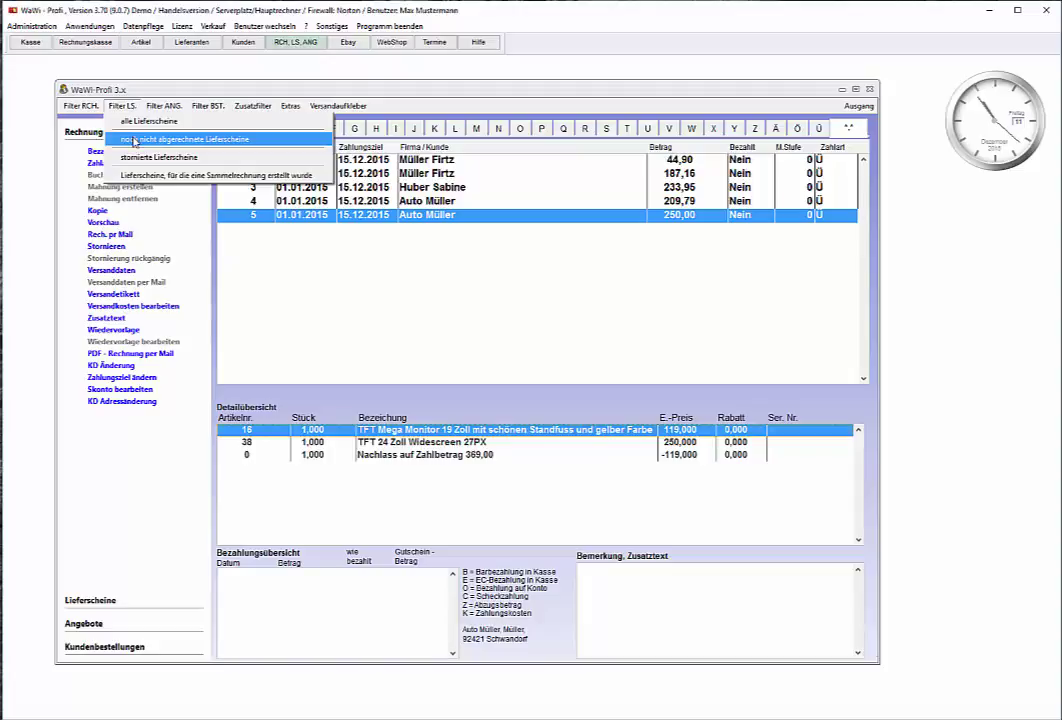
click(113, 124)
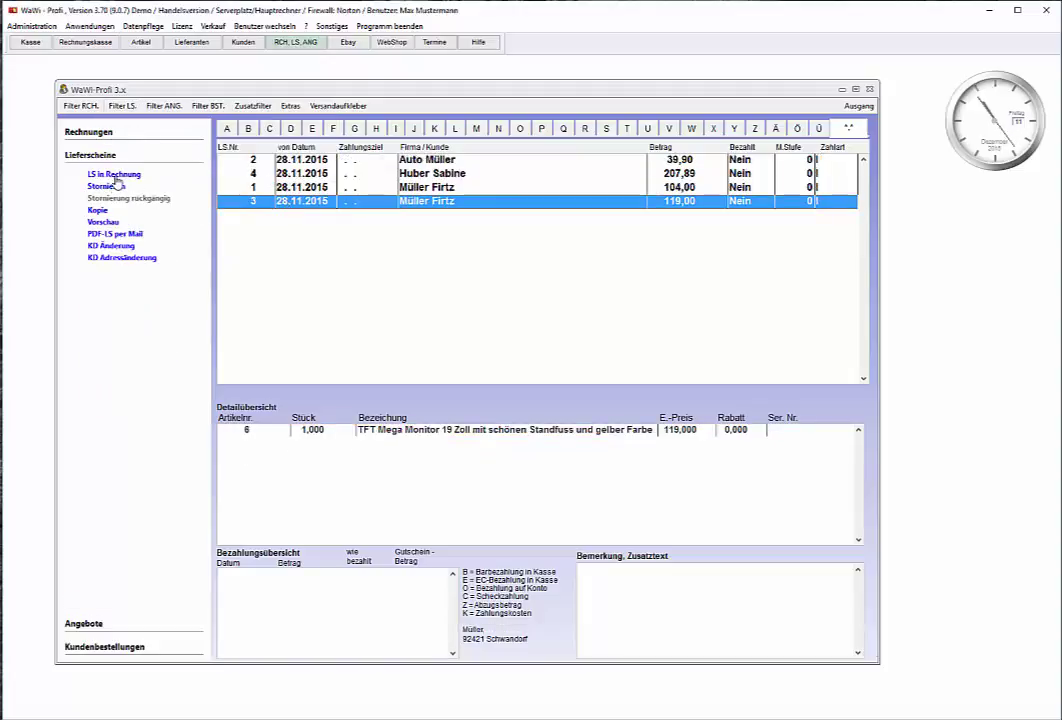
click(113, 174)
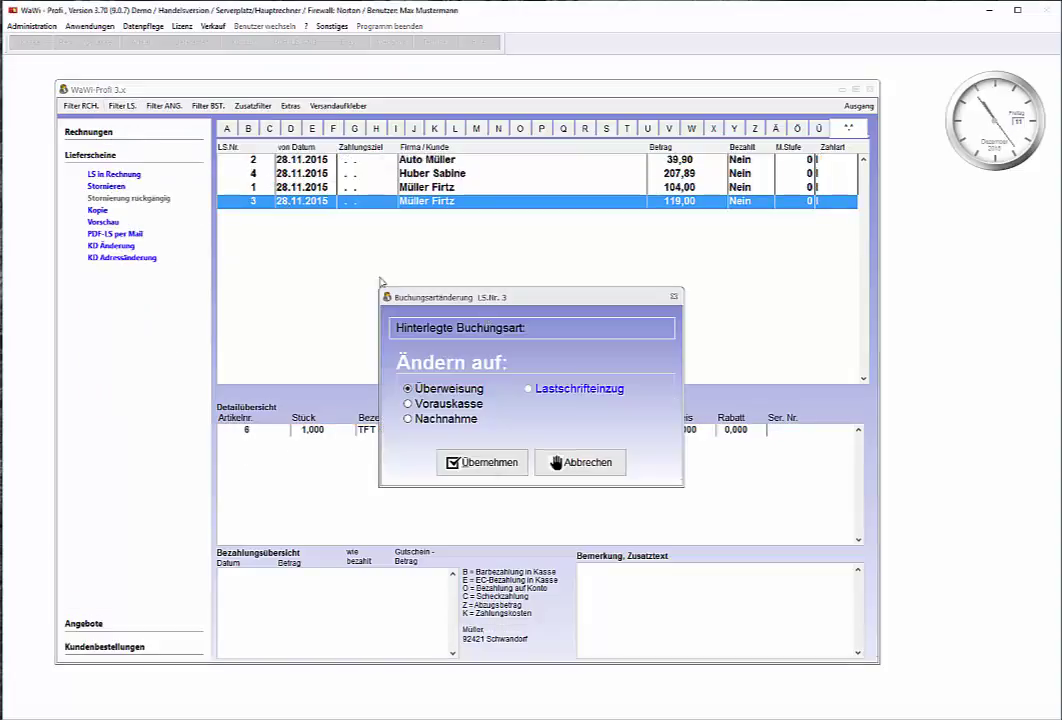
click(500, 462)
click(552, 405)
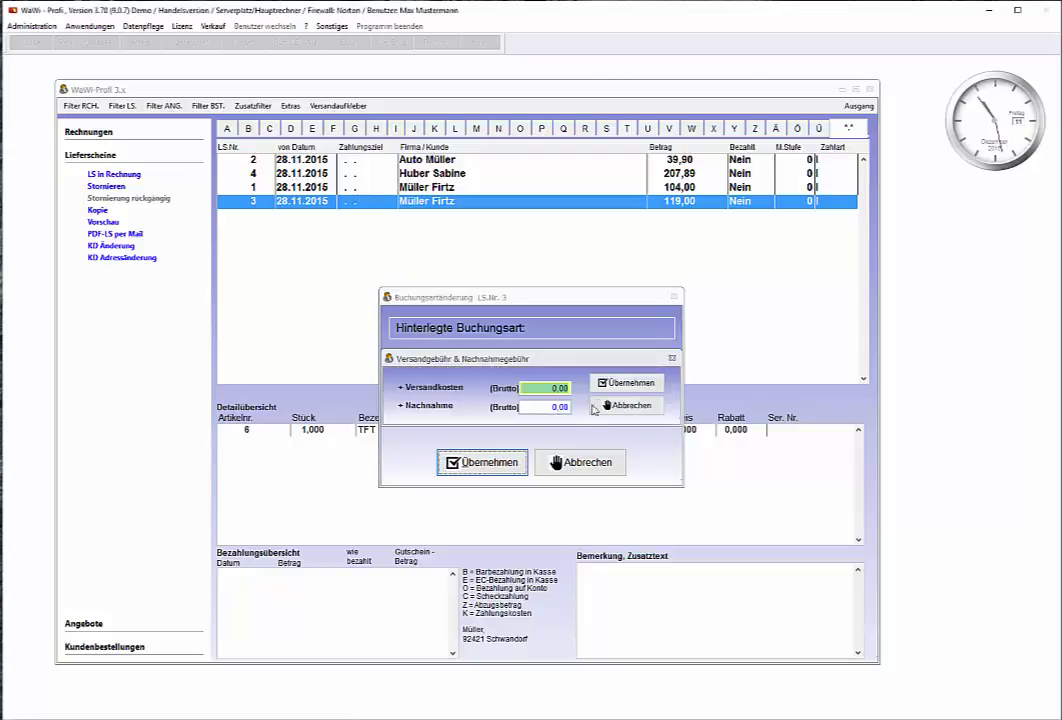
click(612, 386)
click(605, 418)
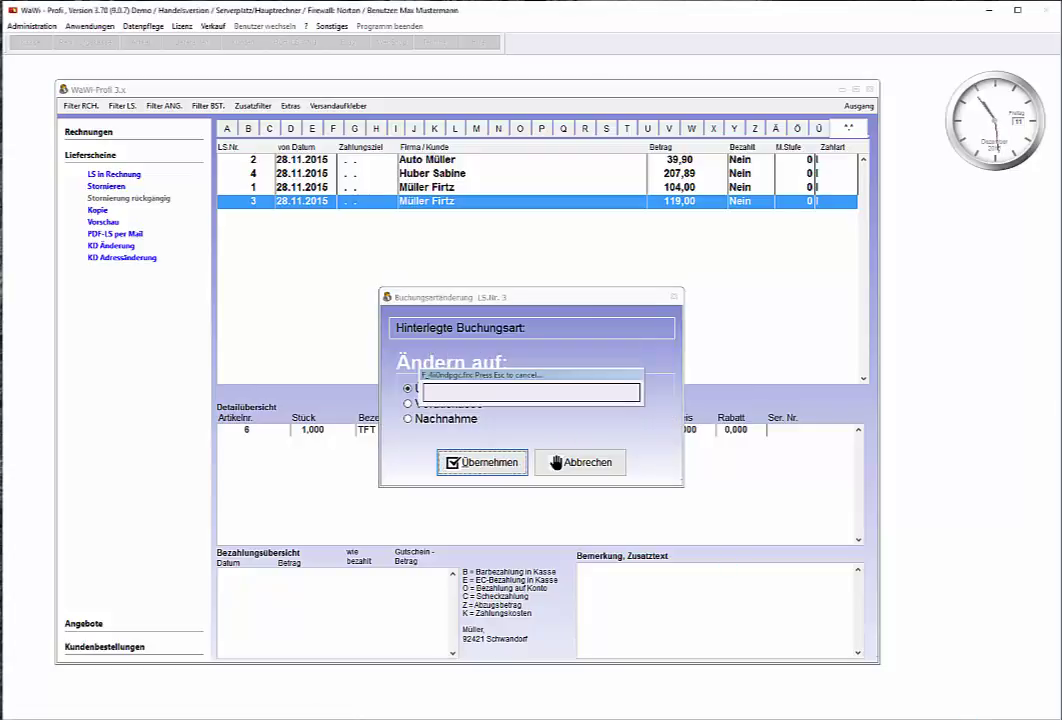
Step: List the invoices and preview invoice 6, examining its delivery note reference up close and its Lieferdatum on the whole page
click(82, 107)
click(86, 121)
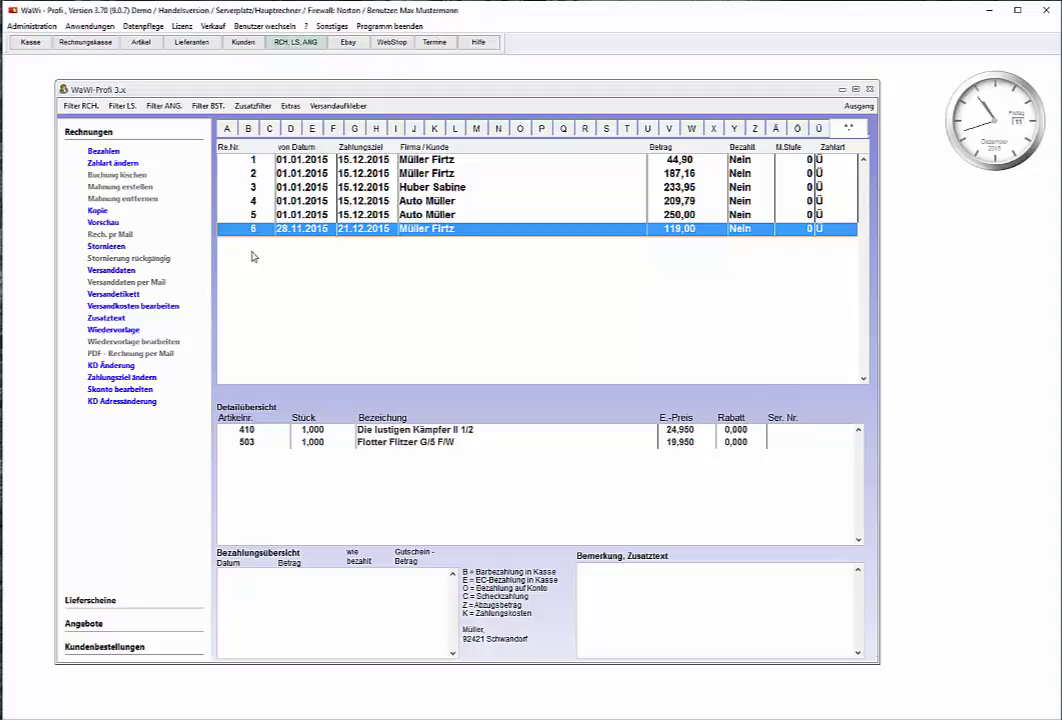
click(100, 222)
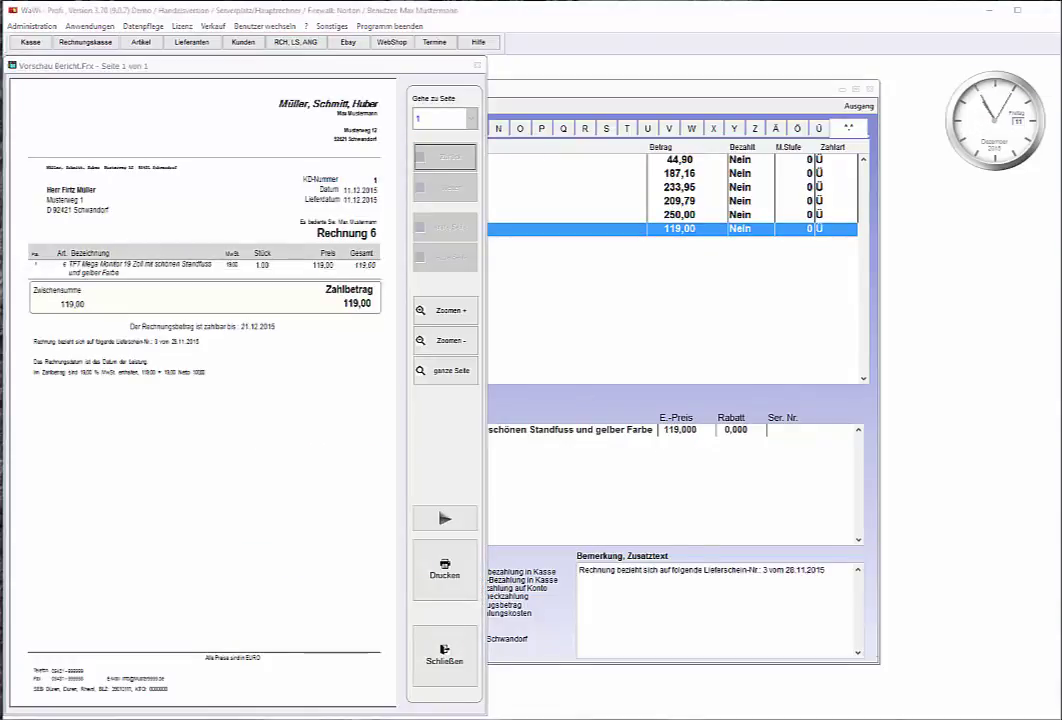
click(433, 314)
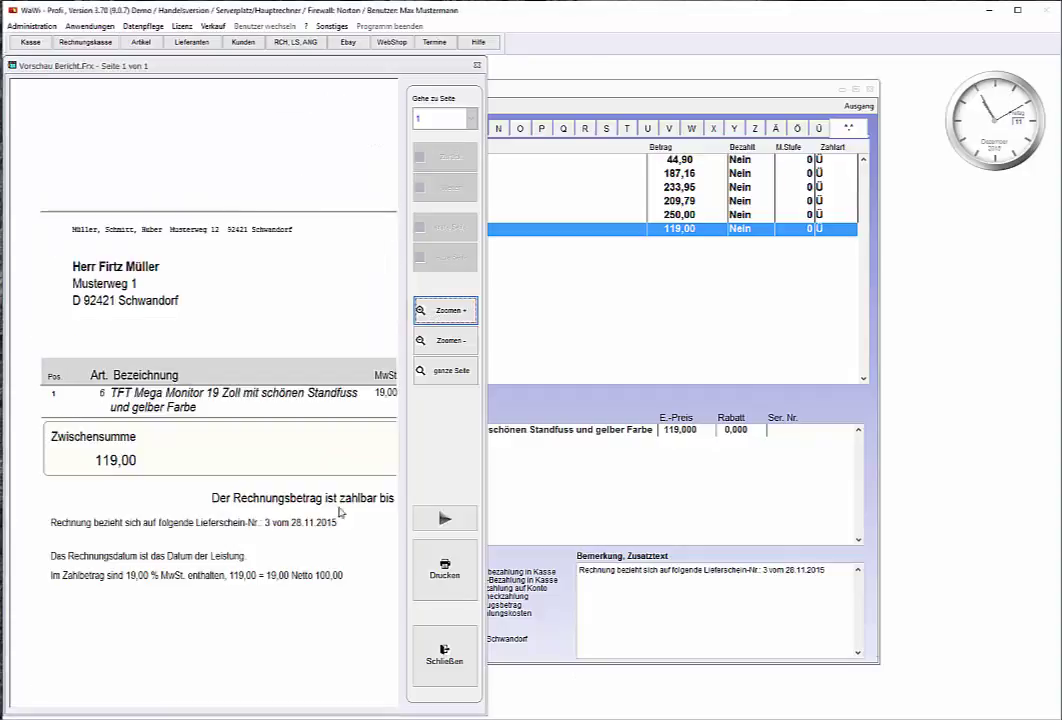
drag(198, 388, 210, 340)
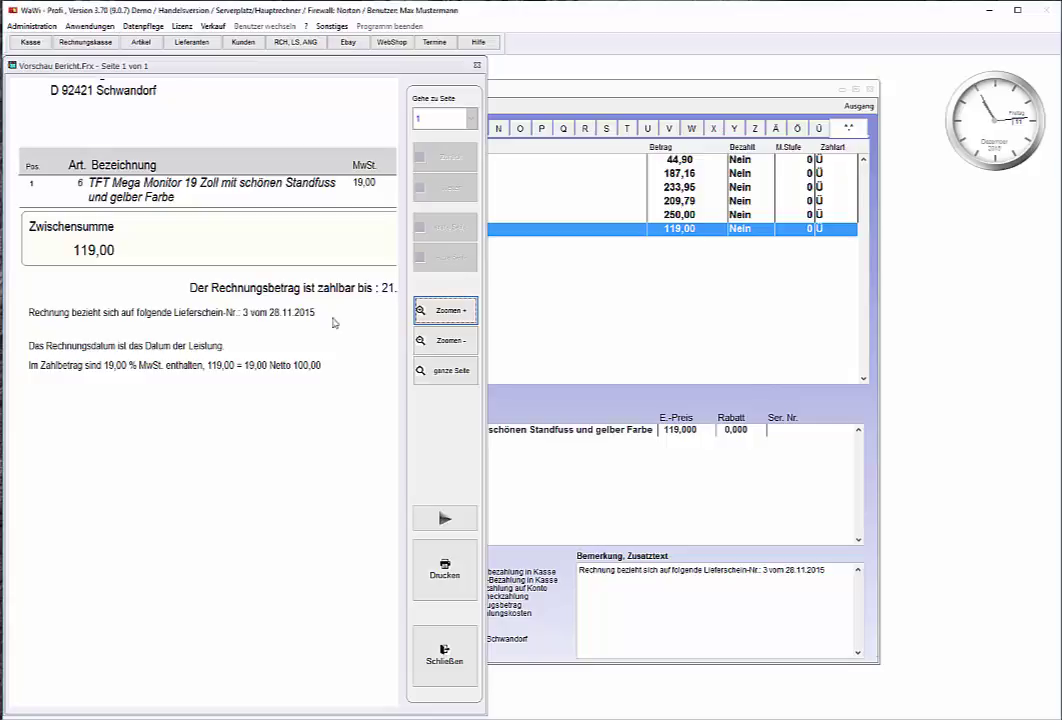
click(438, 372)
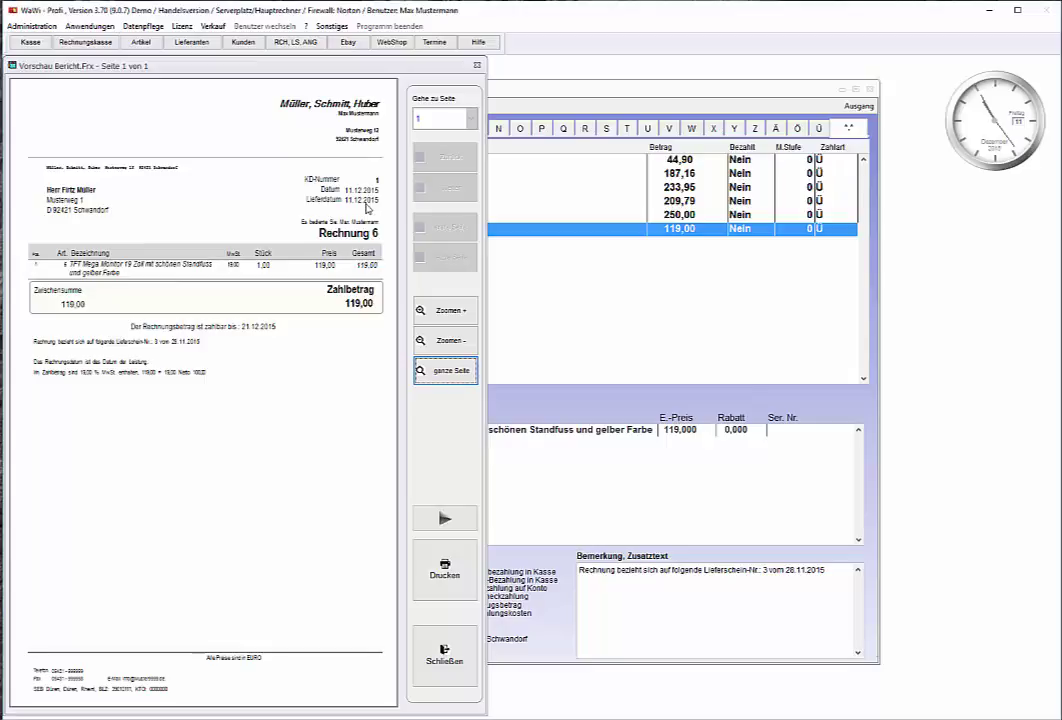
click(443, 652)
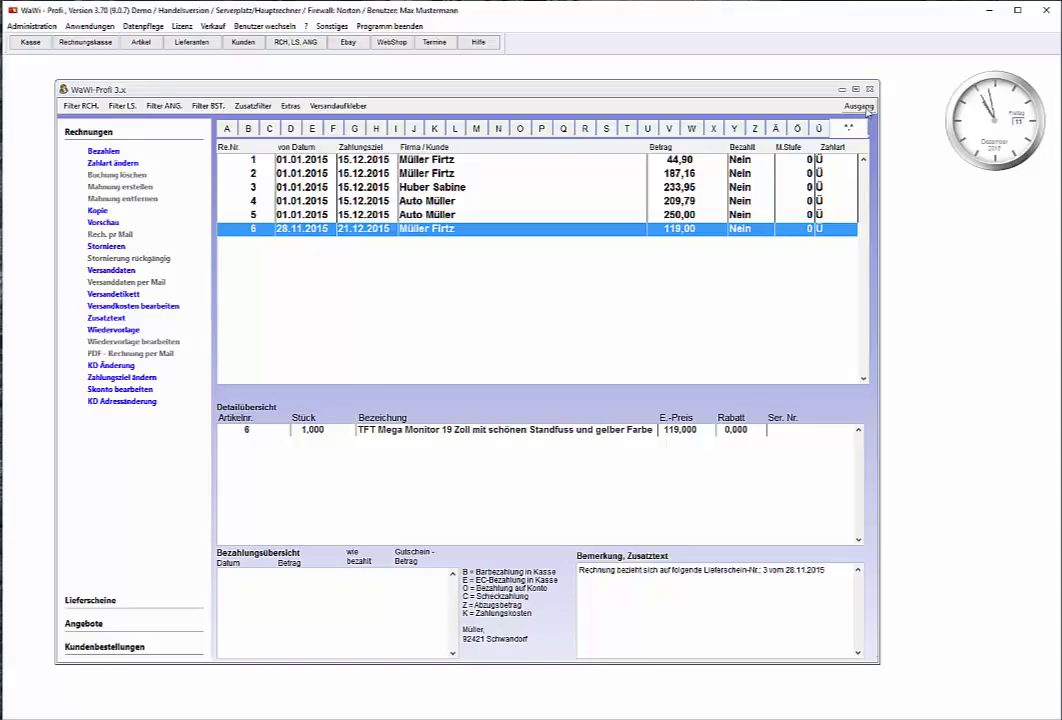
Step: Open the A4 invoice and delivery note report for editing and bring up the print conditions of the Lieferdatum label
key(Escape)
click(306, 26)
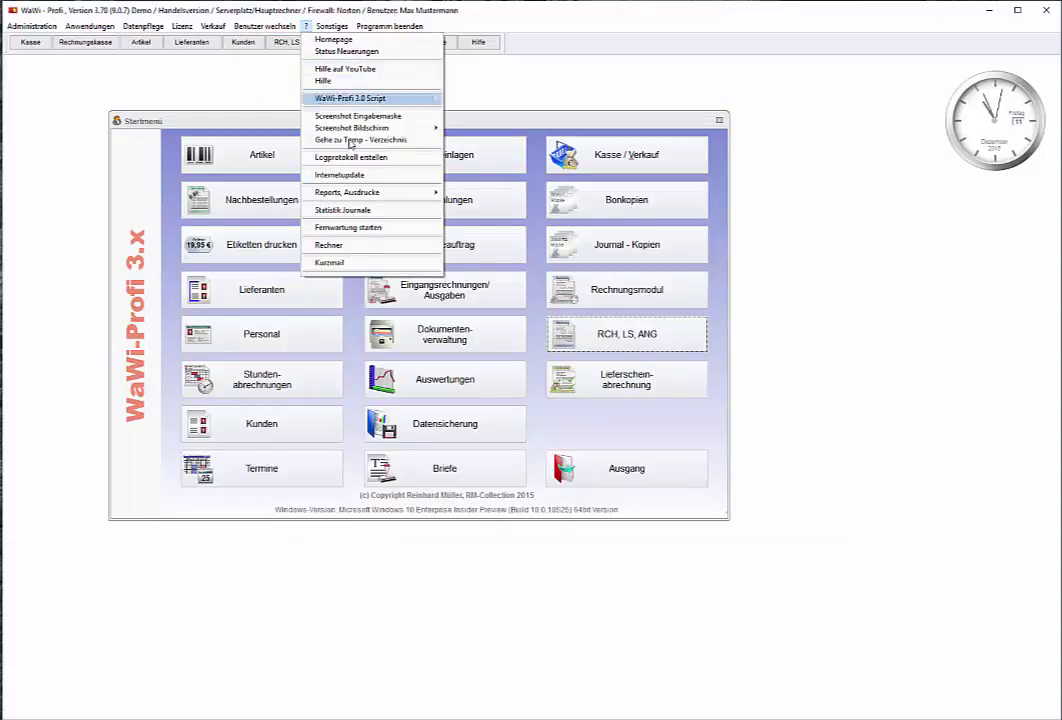
mouse_move(357, 193)
click(560, 192)
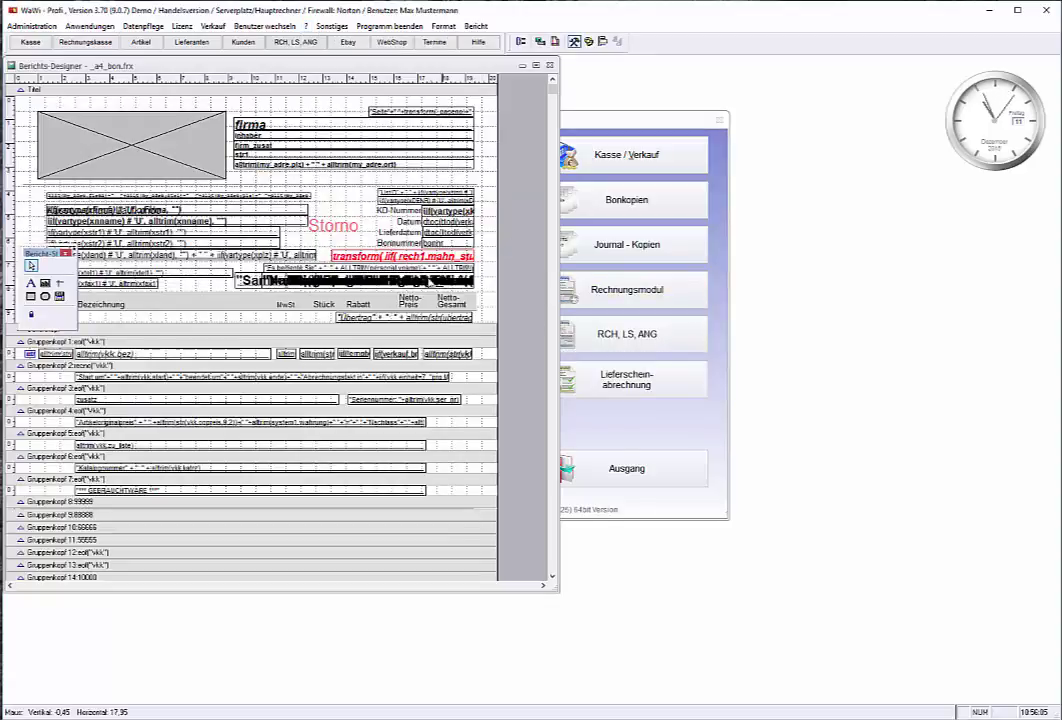
click(411, 236)
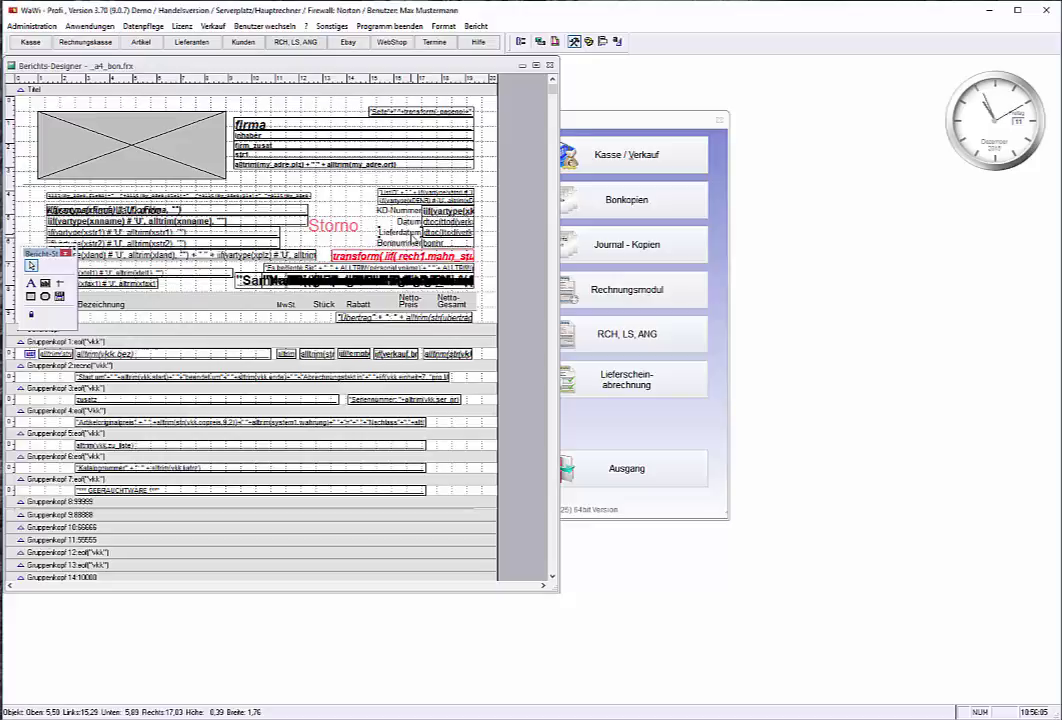
double_click(412, 237)
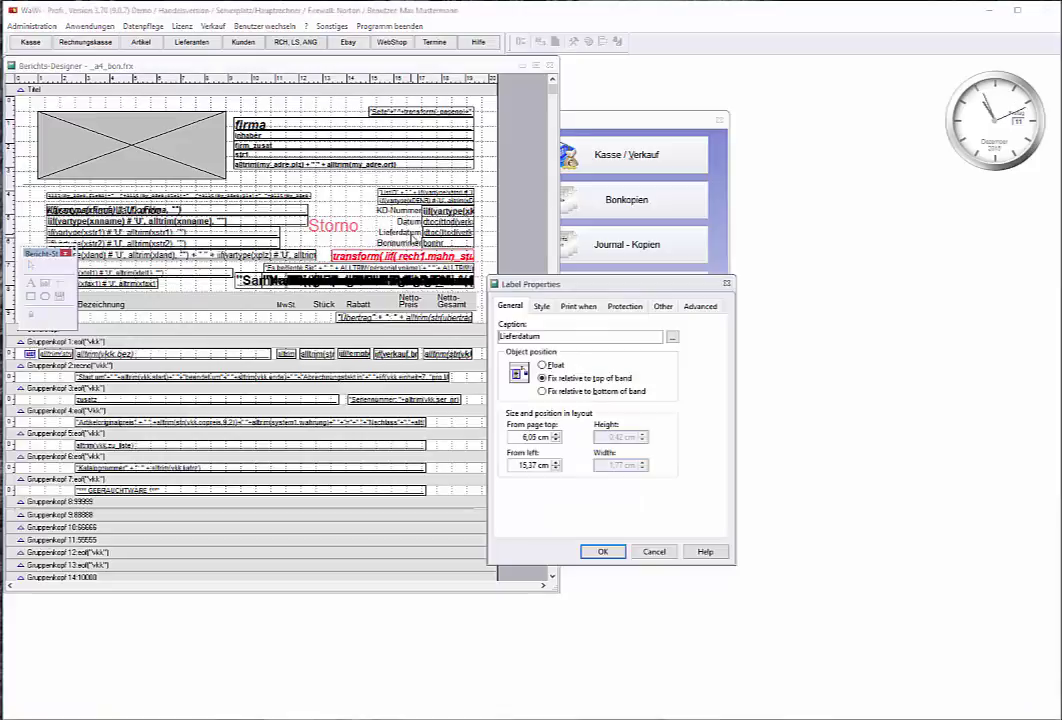
click(578, 307)
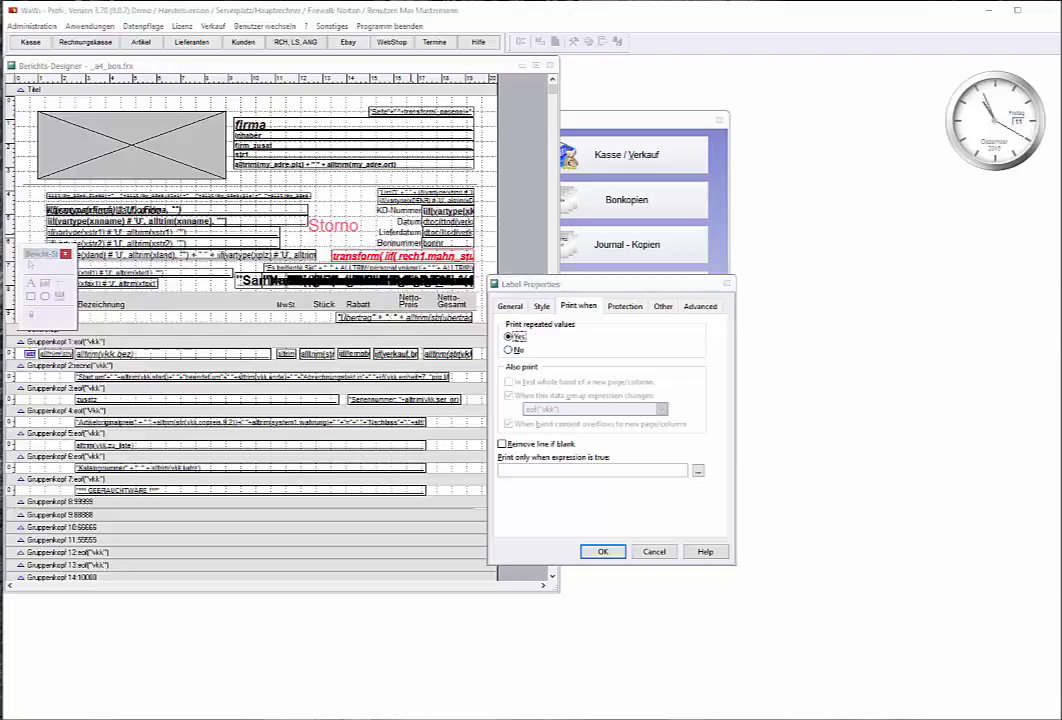
Step: Switch to Notepad++ and copy the expression !Verkauf.Was_Saml_id and atc("Rechnung bezieht sich auf folgende Lieferschein-Nr.:", Rech1.Bem)= 0
key(alt+Tab)
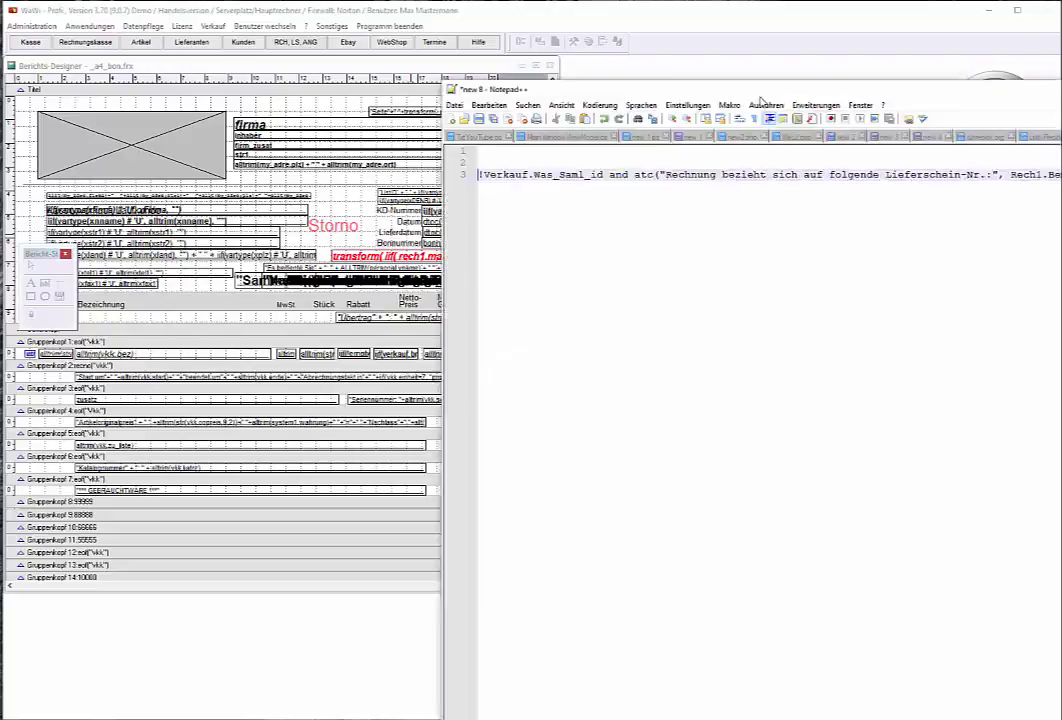
key(End)
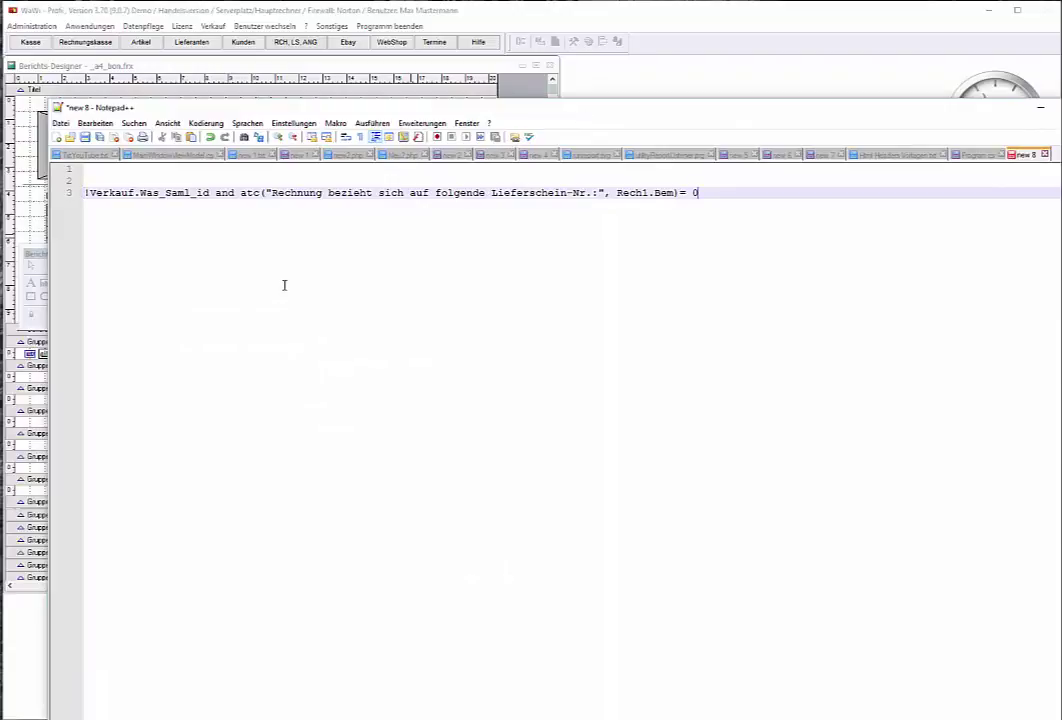
drag(84, 192, 141, 198)
click(152, 193)
text(()
drag(270, 190, 600, 193)
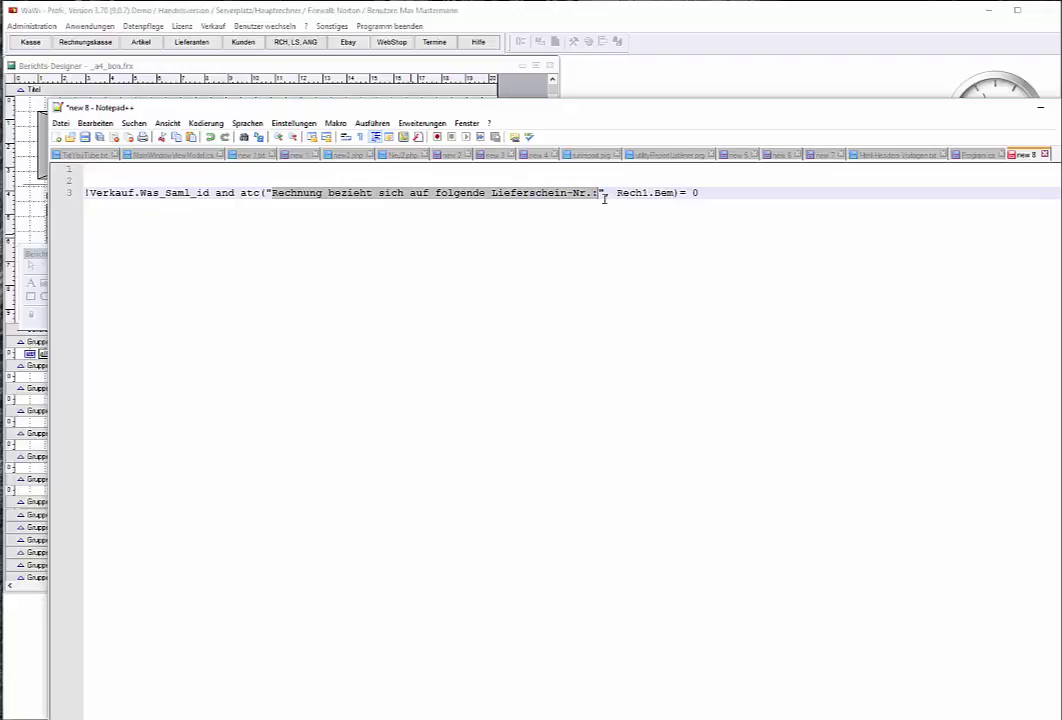
click(603, 192)
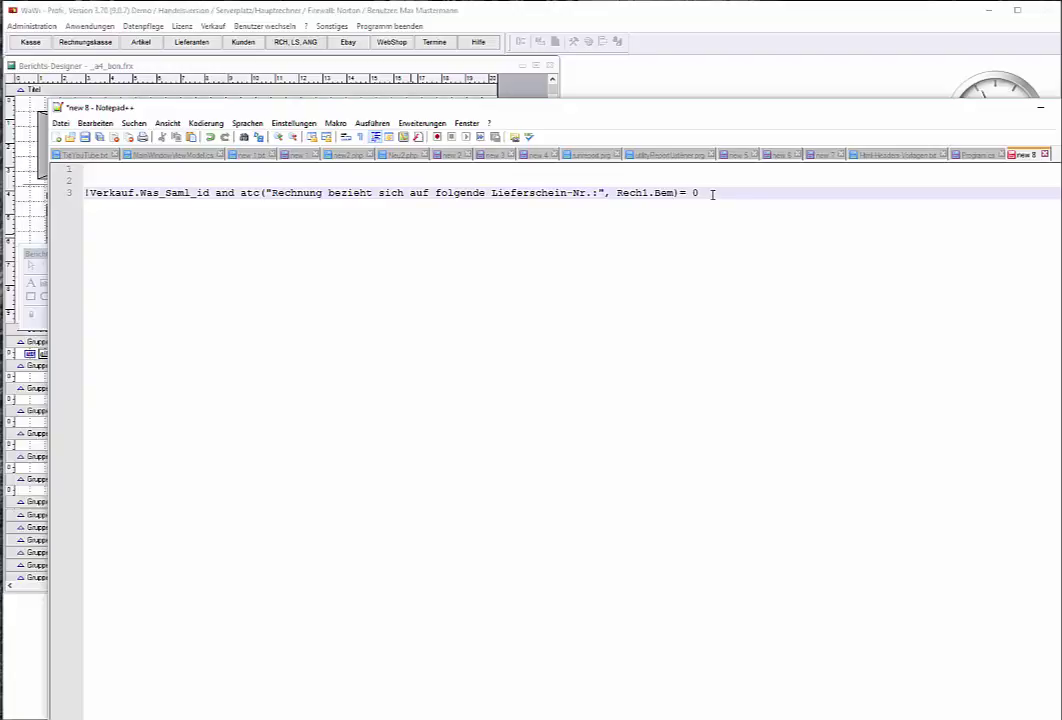
drag(716, 192, 60, 197)
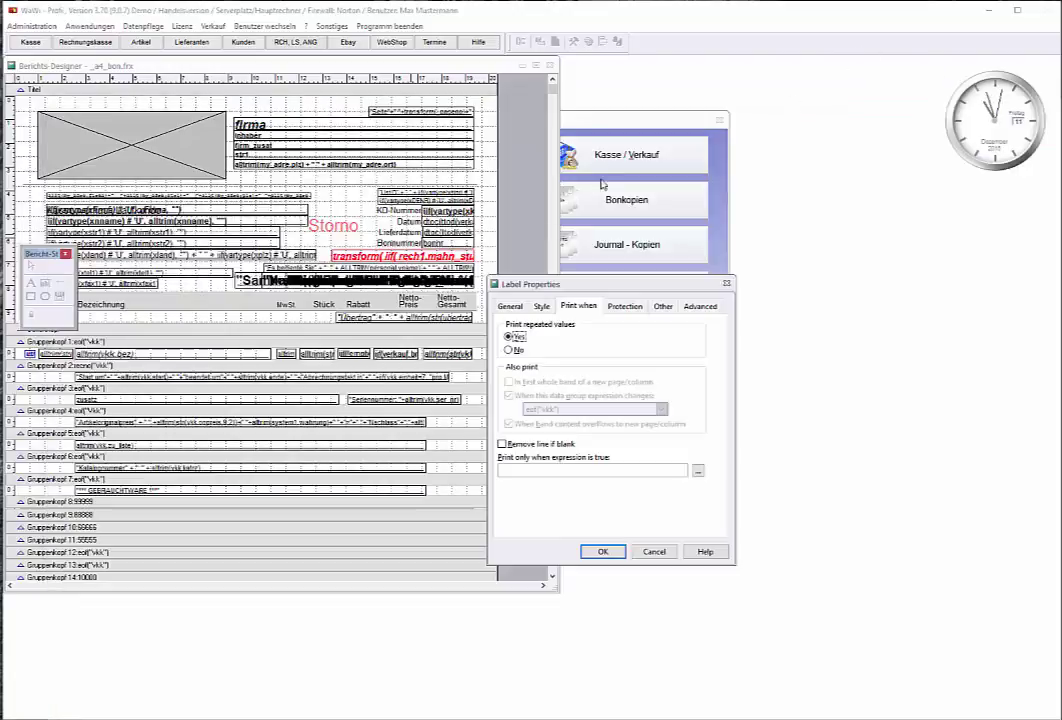
Step: Back in the report designer, paste the copied expression as the Lieferdatum label's print-only-when condition and apply it
click(705, 58)
click(549, 470)
key(ctrl+v)
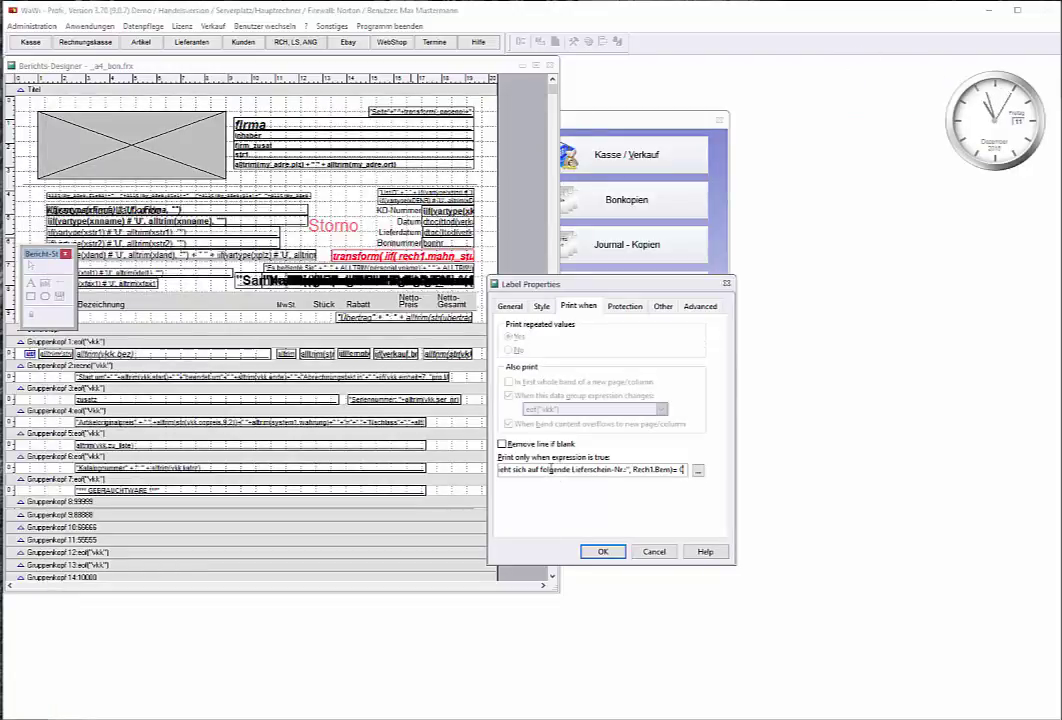
click(607, 551)
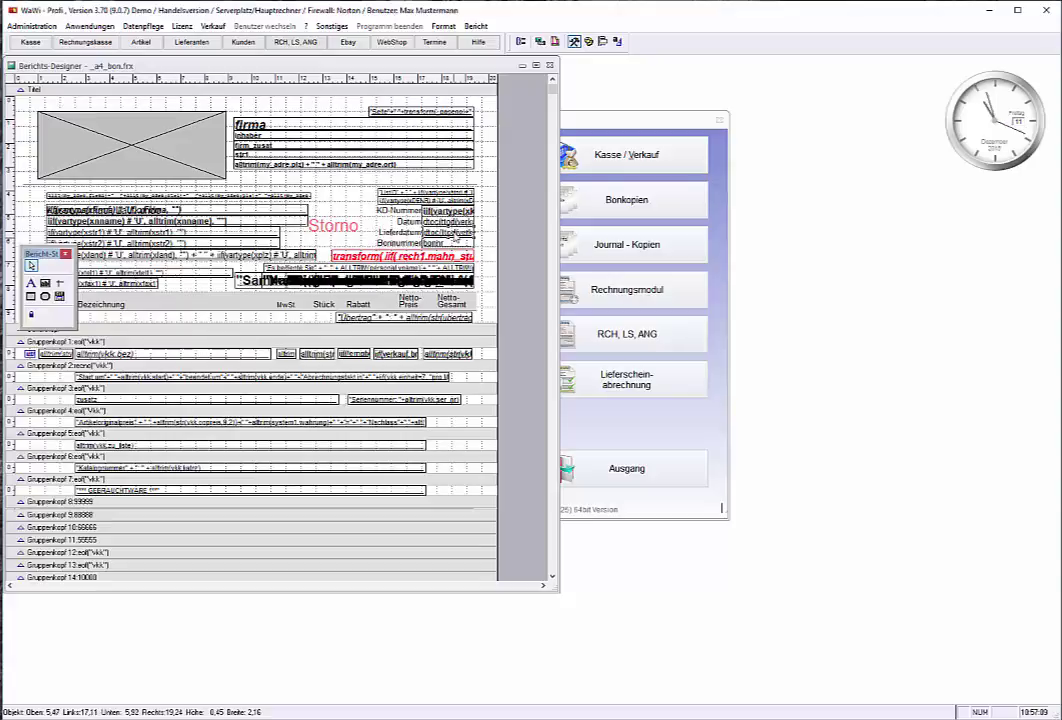
Step: Bring up the print conditions of the date field beside the Lieferdatum label
double_click(450, 222)
click(644, 321)
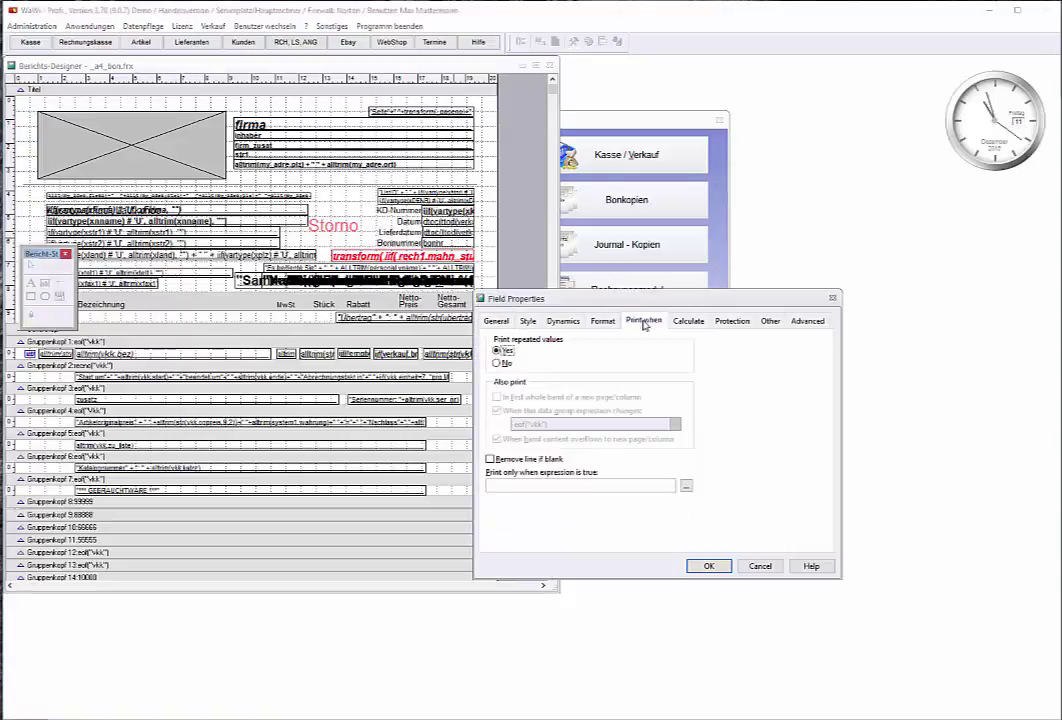
click(686, 486)
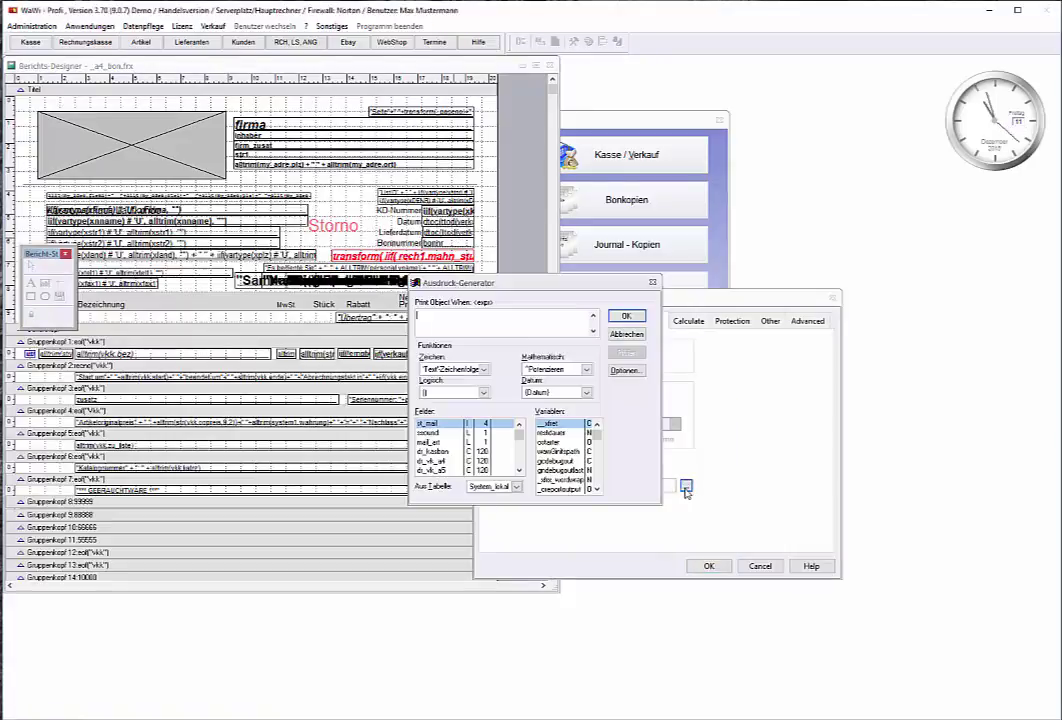
text(()
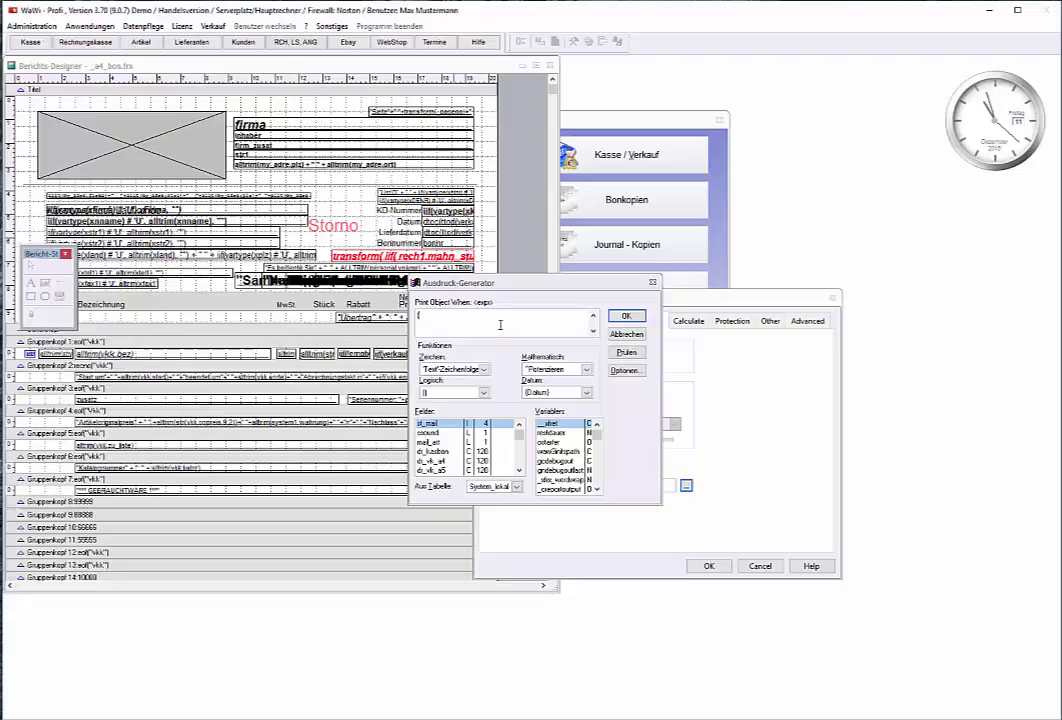
key(Escape)
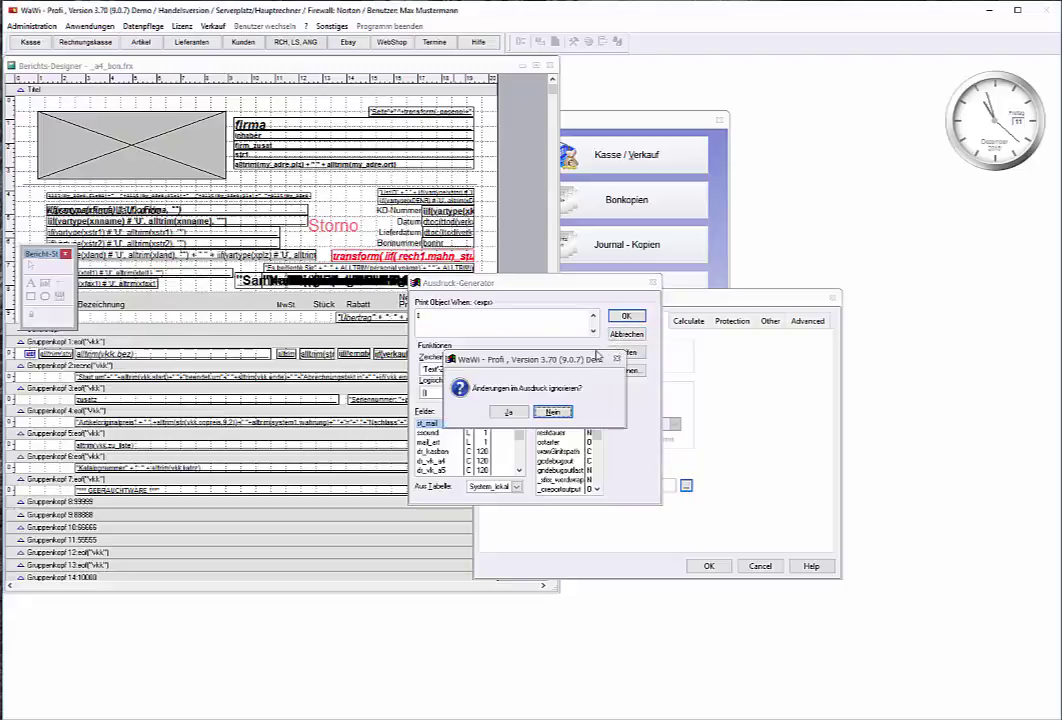
click(508, 413)
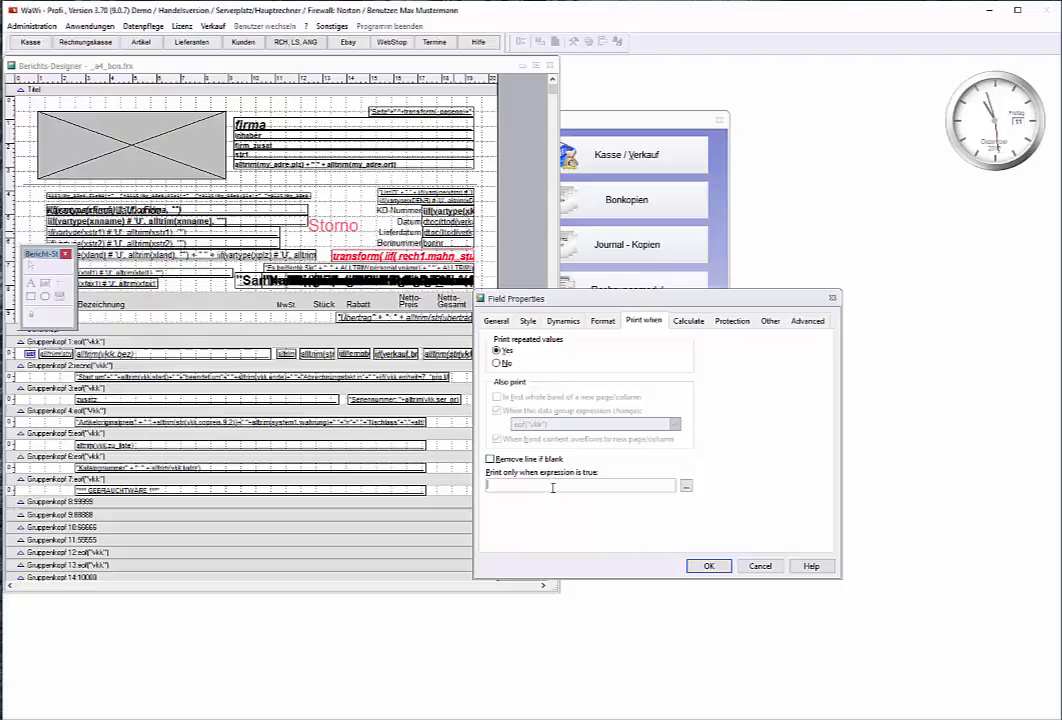
Step: Paste the copied !Verkauf.Was_Saml_id expression as the Lieferdatum date field's print-only-when condition, apply it, and close the report, saving the changes
key(ctrl+v)
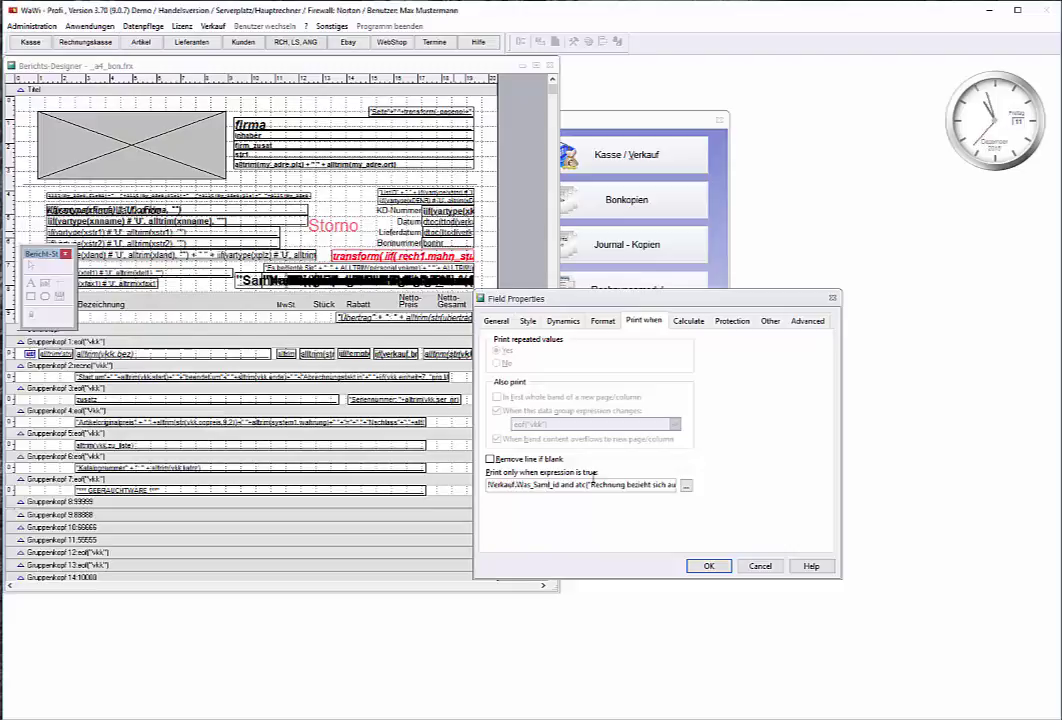
click(706, 565)
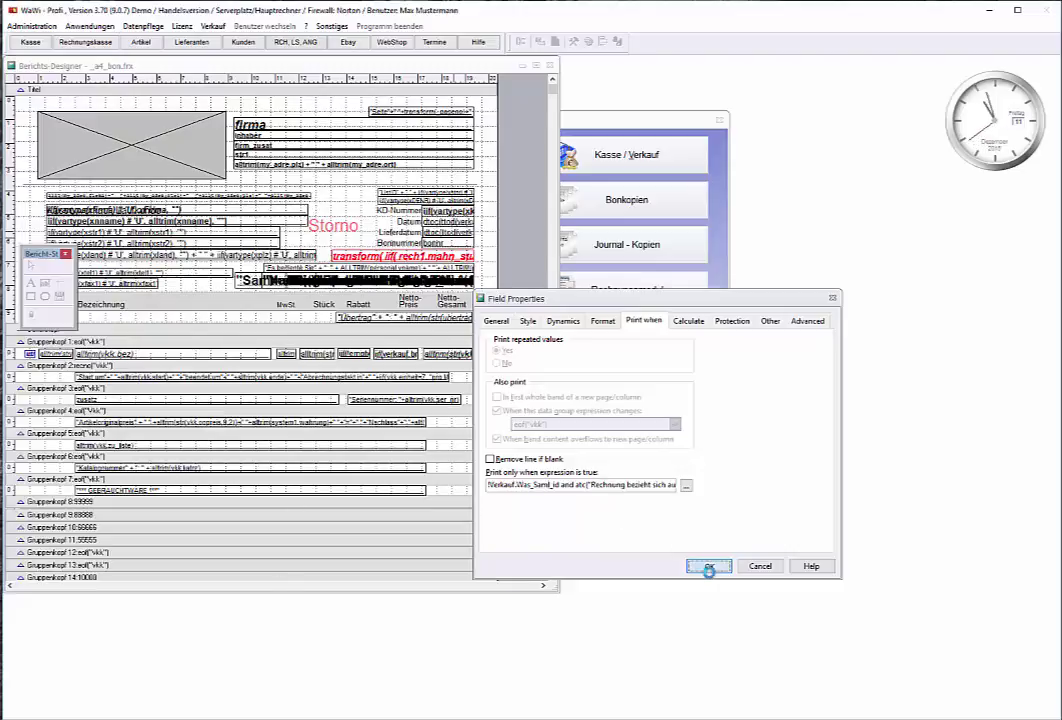
key(Escape)
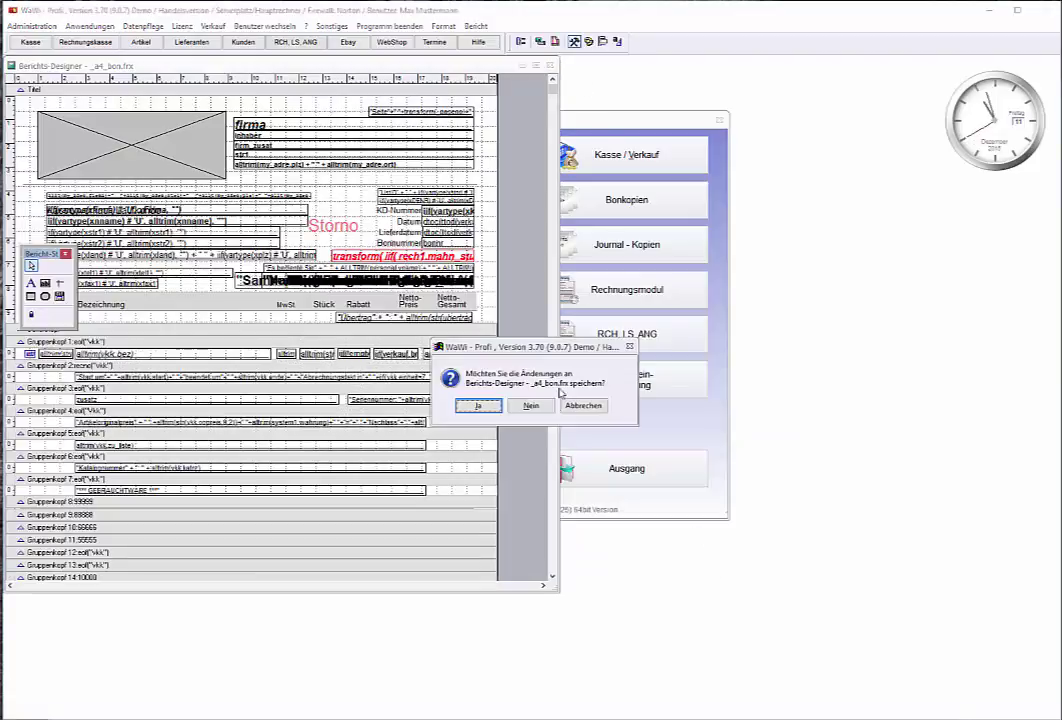
click(512, 407)
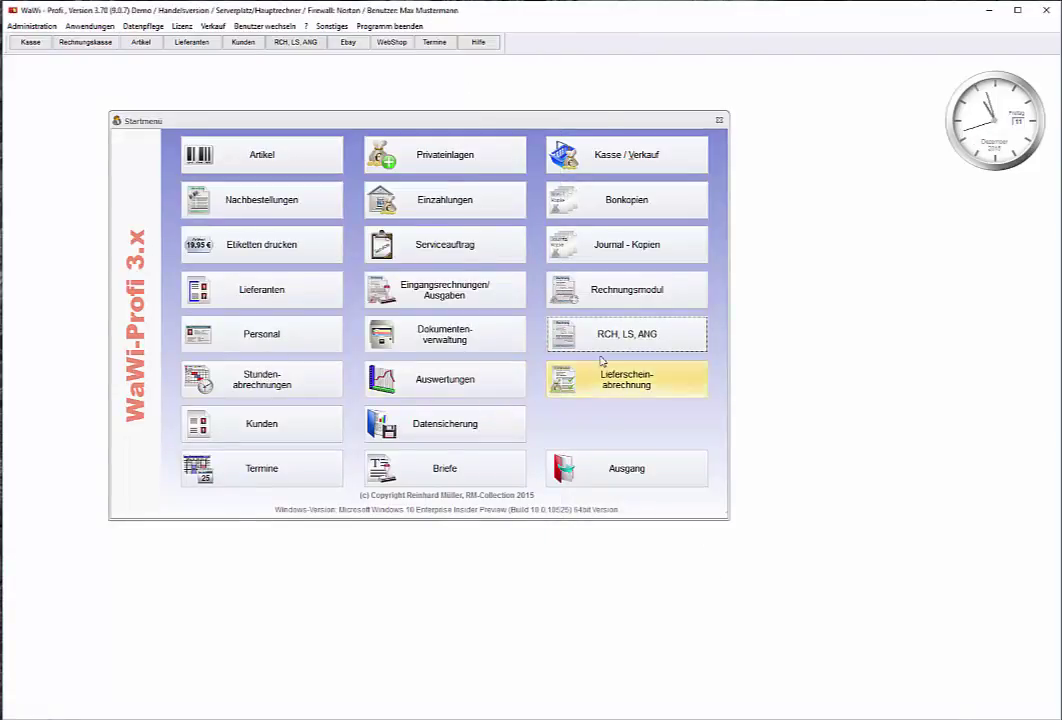
Step: Reopen the invoice list and preview invoice 6, examining up close the date area in its header and its delivery note reference
click(620, 330)
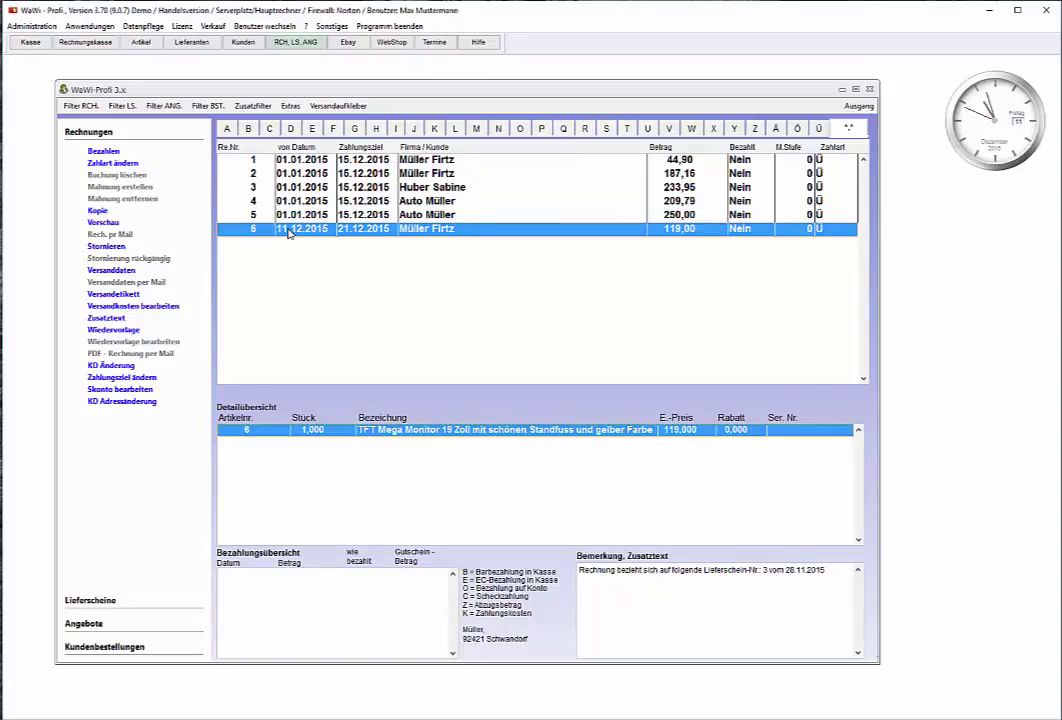
click(100, 222)
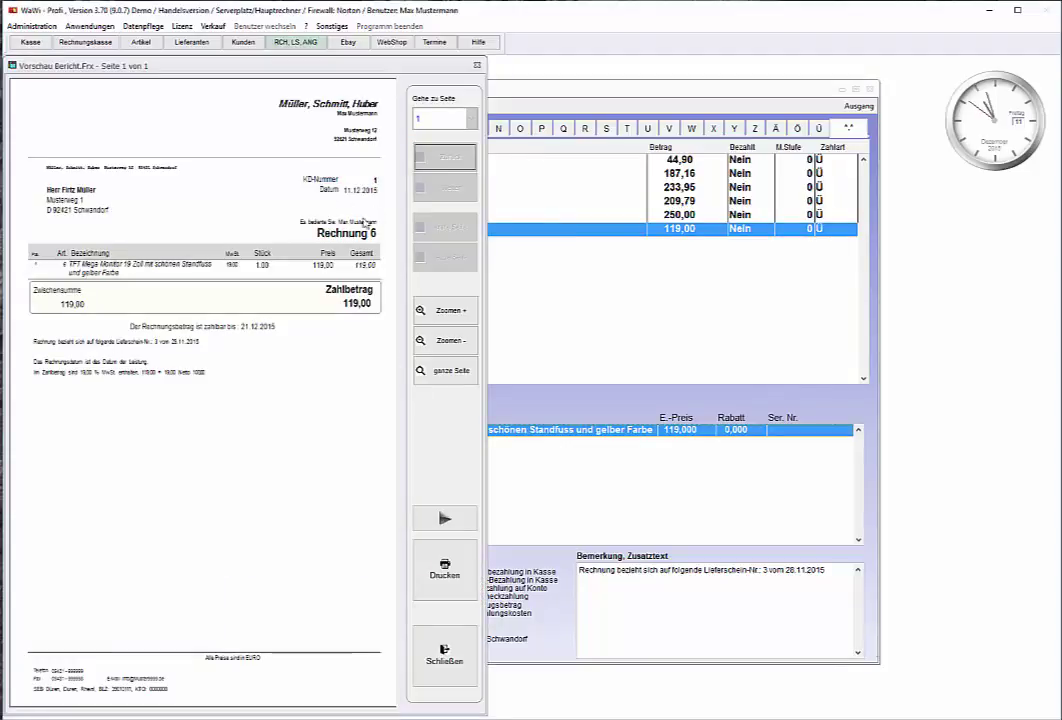
click(424, 310)
drag(360, 314, 106, 309)
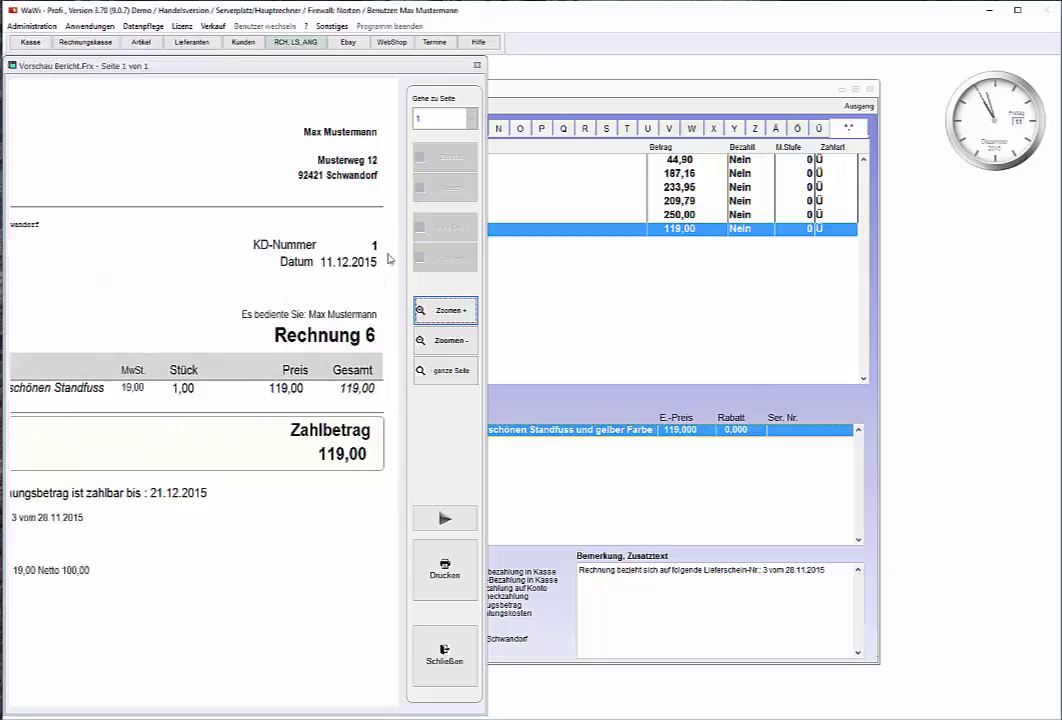
drag(310, 300, 197, 369)
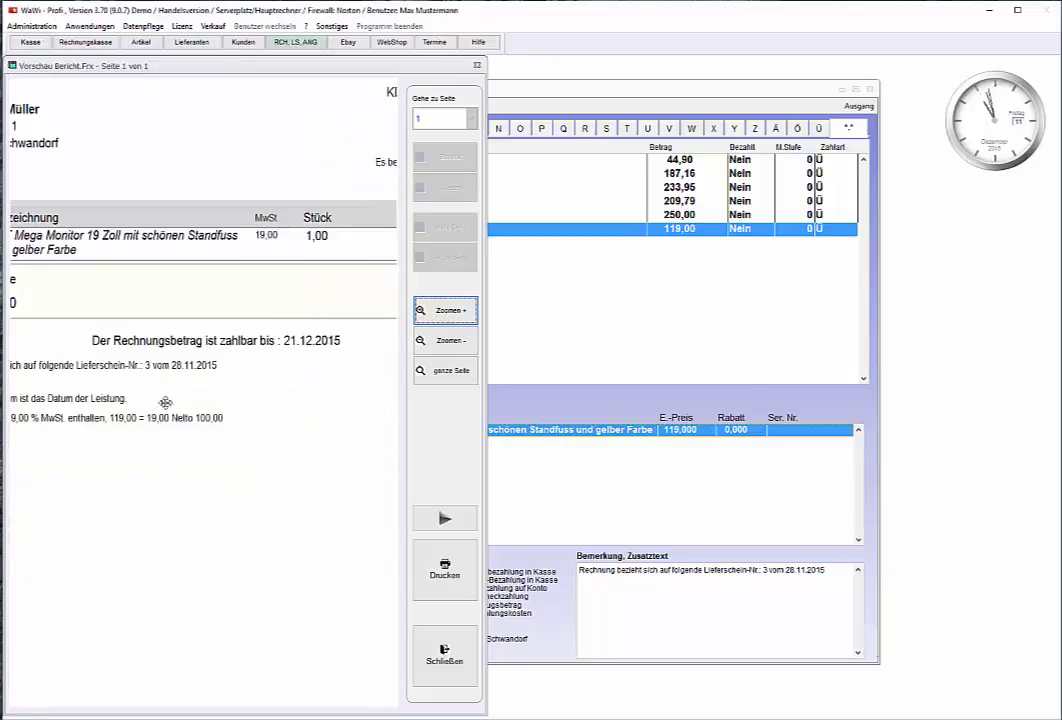
drag(233, 436, 245, 358)
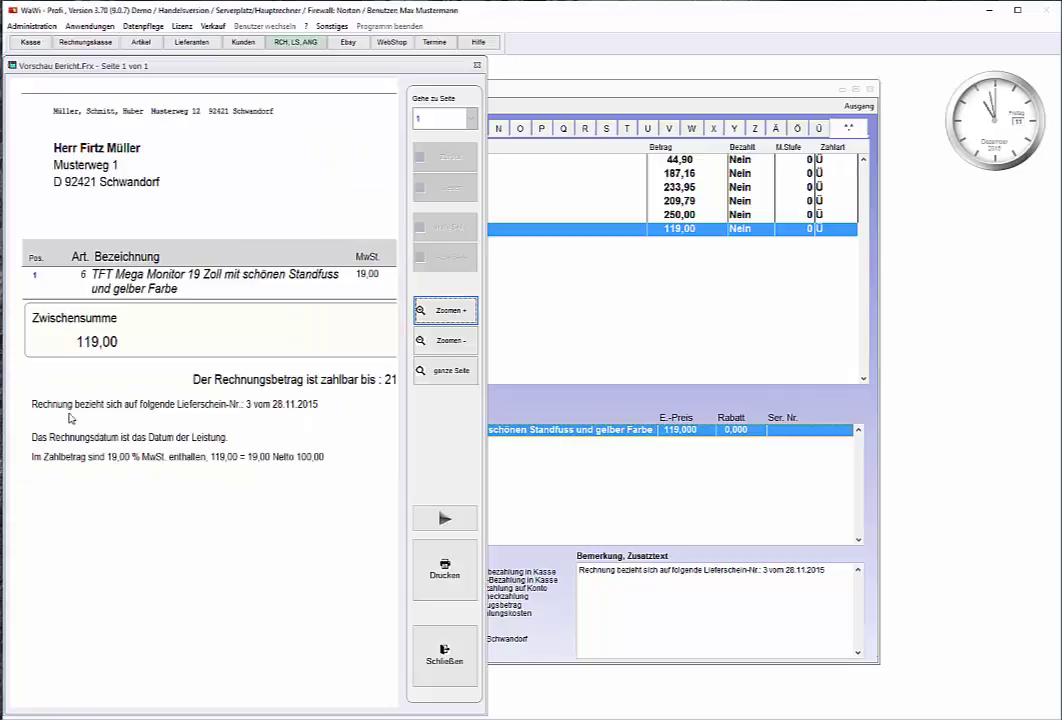